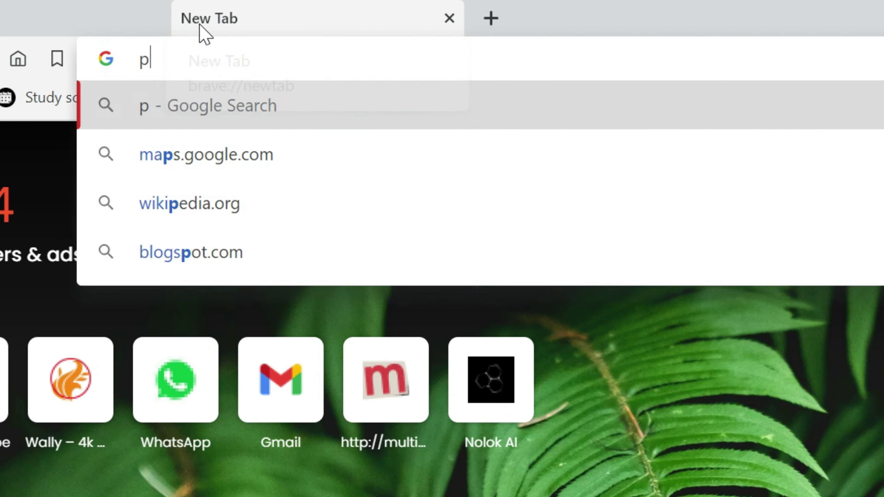
# - Search Google for 'profreehost' in a new browser tab
pyautogui.write('rofreehost')
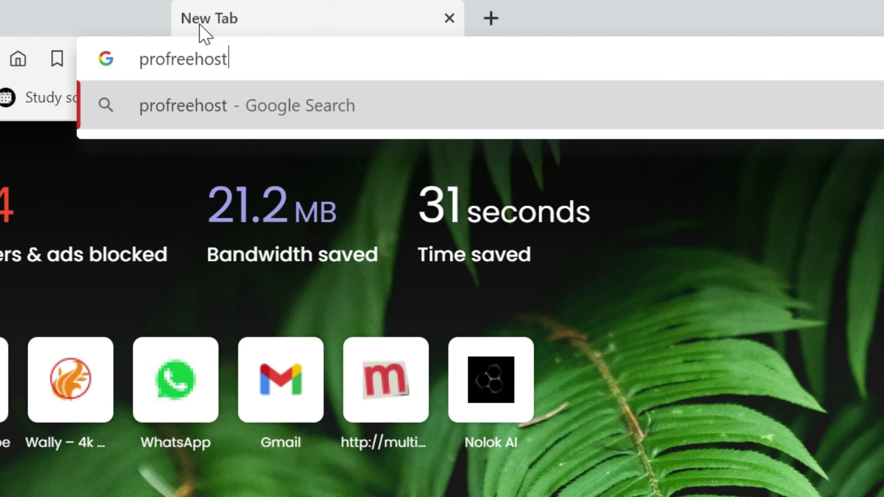
pyautogui.press('Return')
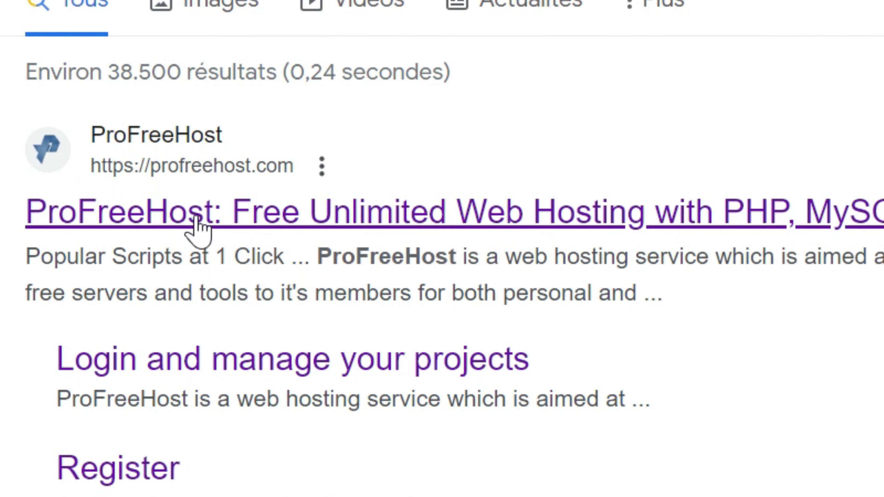
# - Open the ProFreeHost site, solve the captcha, submit the free-account registration form, and save the password
pyautogui.click(212, 220)
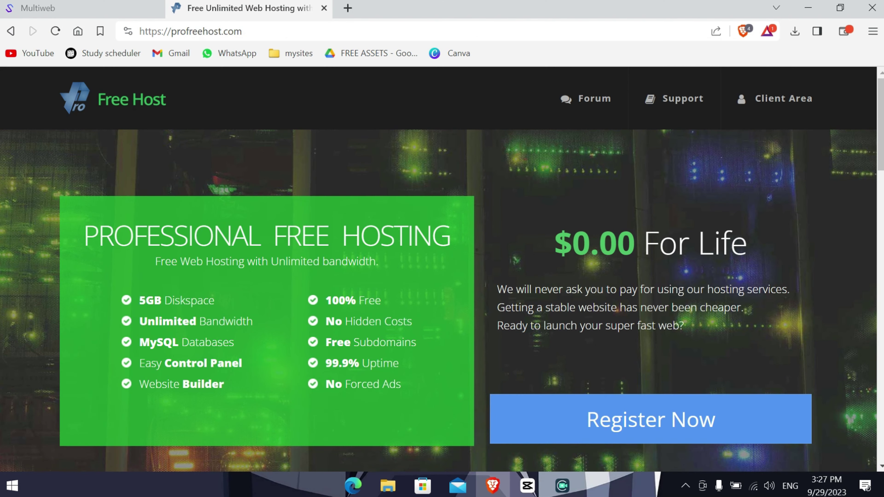
pyautogui.click(602, 422)
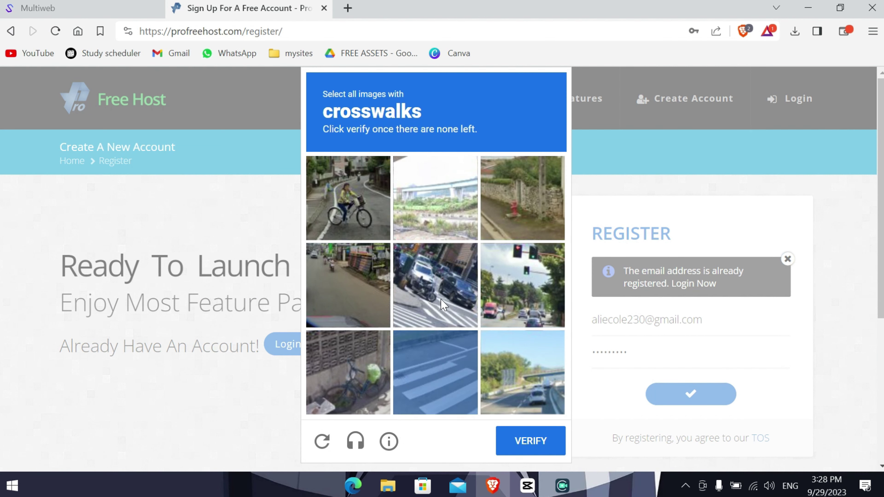
pyautogui.click(431, 395)
pyautogui.click(529, 441)
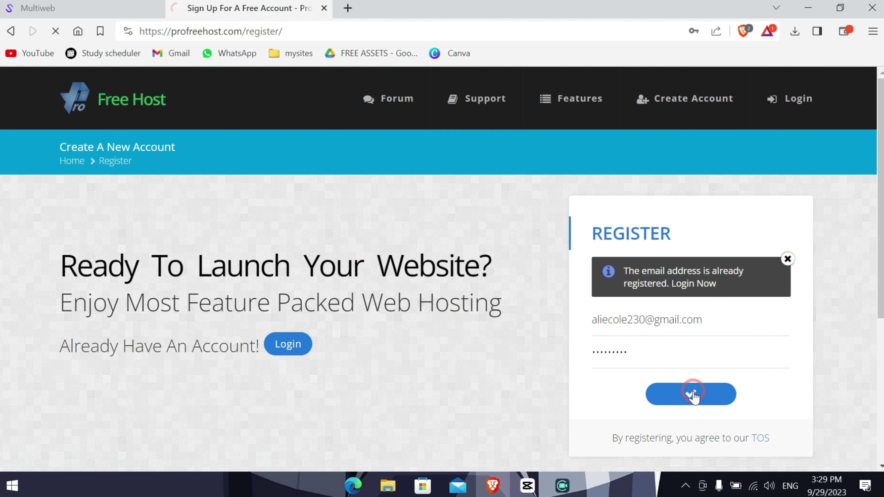
pyautogui.click(788, 258)
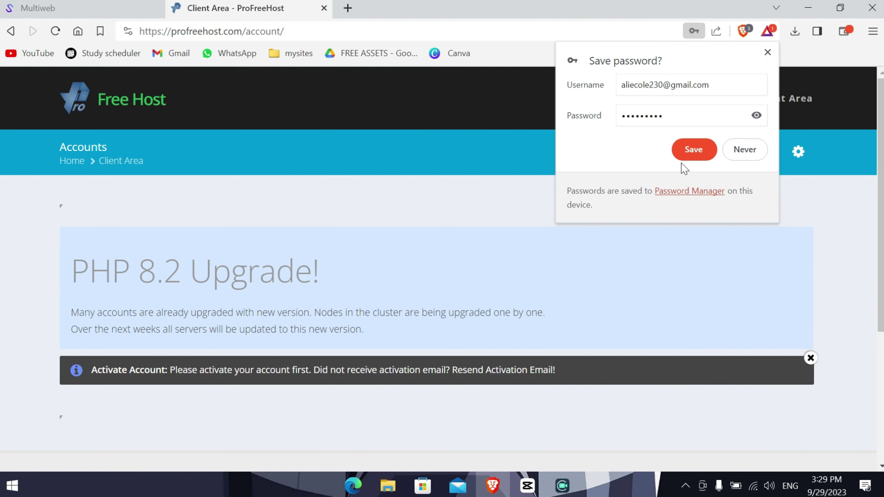
pyautogui.click(694, 150)
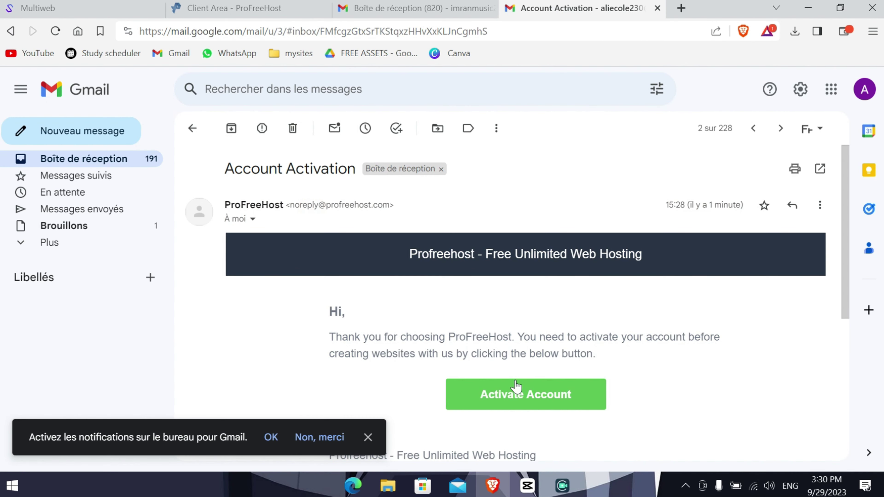
# - Activate the account from the email link and return to the Client Area
pyautogui.click(516, 387)
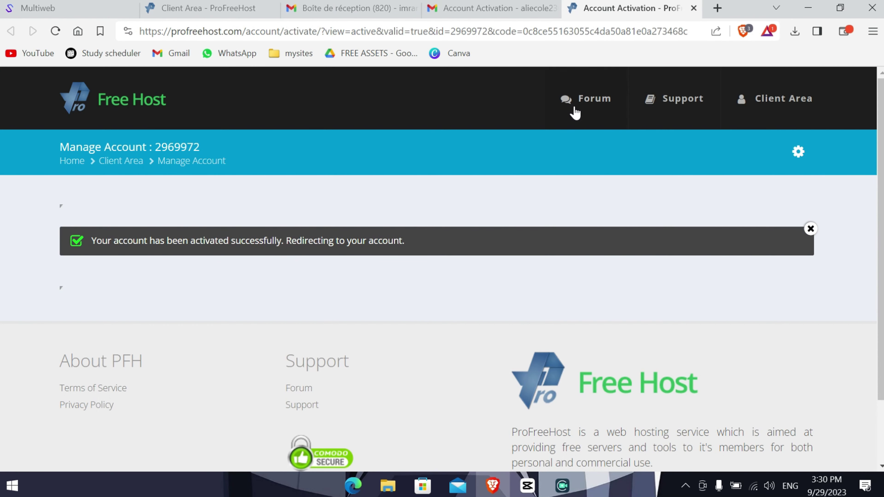
pyautogui.click(810, 231)
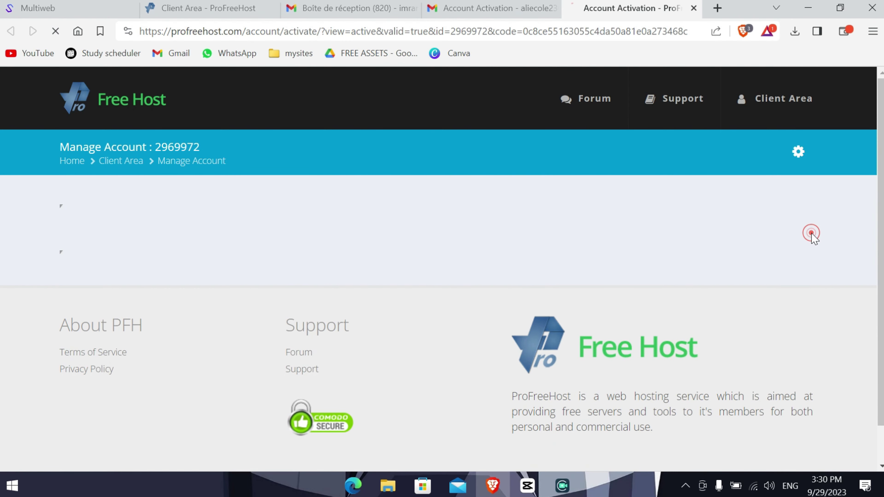
pyautogui.click(114, 164)
pyautogui.scroll(-3, 879, 252)
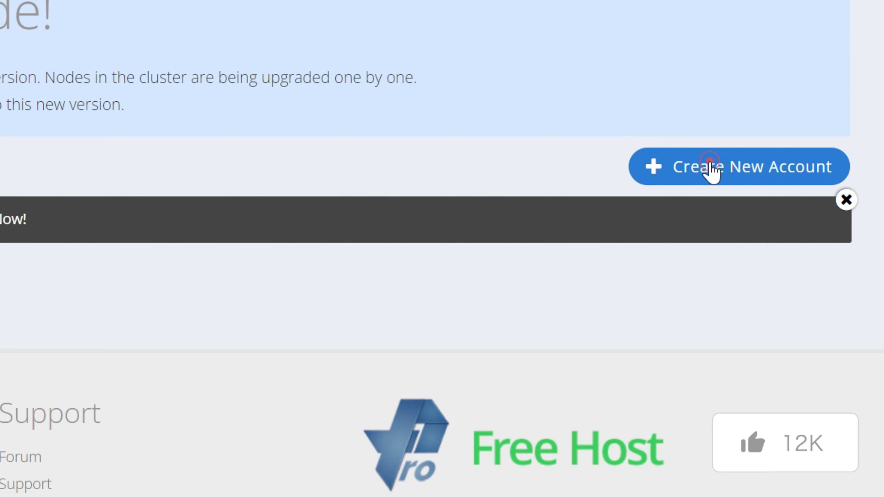
# - Start a new hosting account with subdomain mediageek on unaux.com and confirm it's available
pyautogui.click(709, 161)
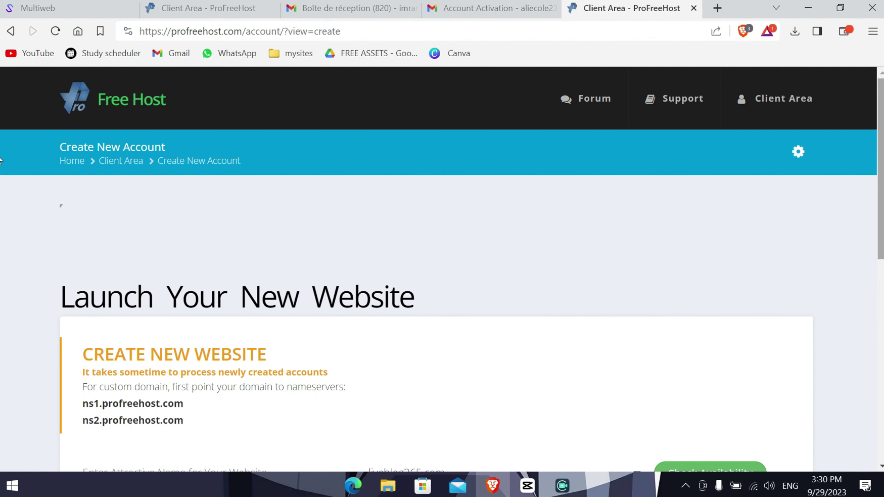
pyautogui.scroll(-5, 860, 254)
pyautogui.click(223, 260)
pyautogui.write('mediage')
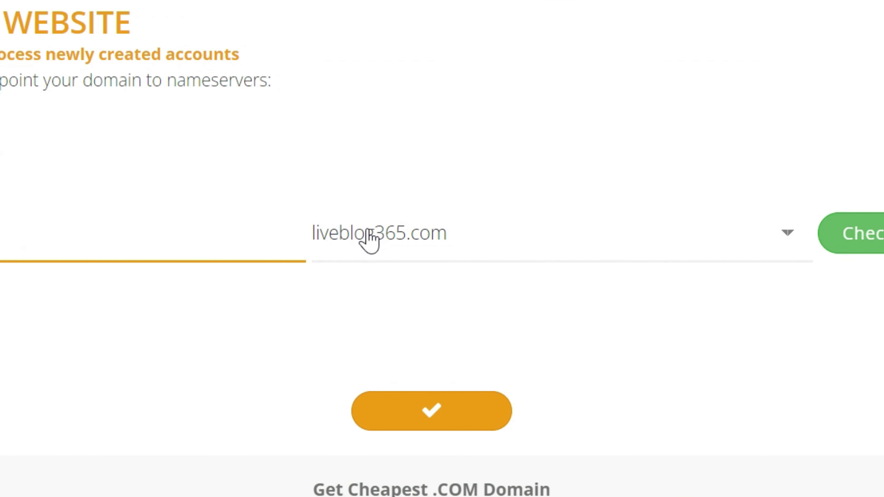
pyautogui.click(398, 259)
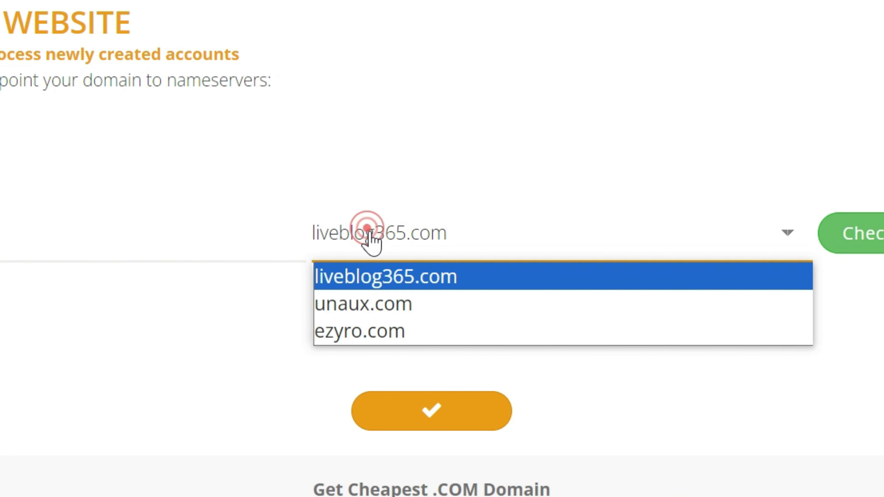
pyautogui.click(389, 304)
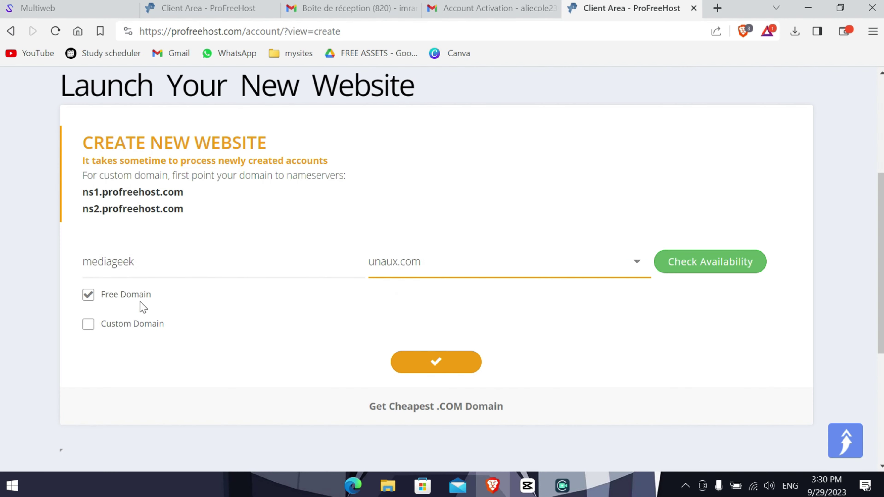
pyautogui.click(732, 266)
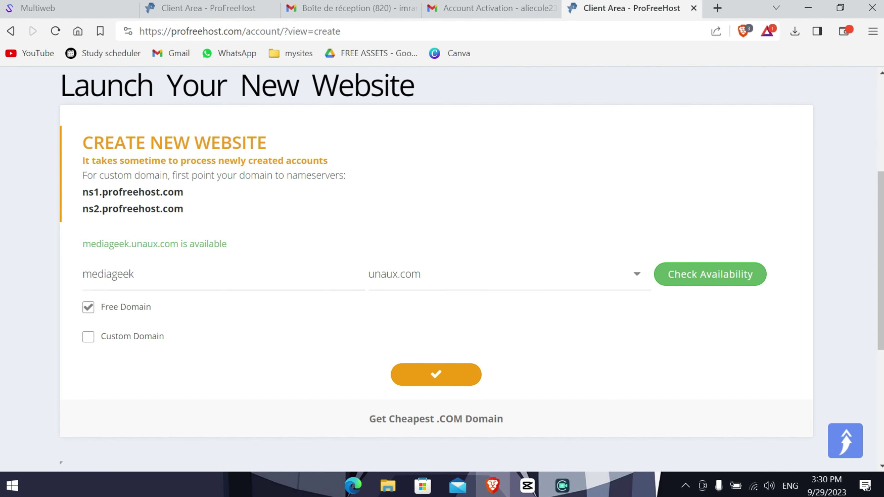
# - Submit the new website request, solving the image captcha to create the account
pyautogui.click(433, 383)
pyautogui.click(338, 252)
pyautogui.click(459, 266)
pyautogui.click(403, 252)
pyautogui.click(403, 317)
pyautogui.click(338, 317)
pyautogui.click(338, 382)
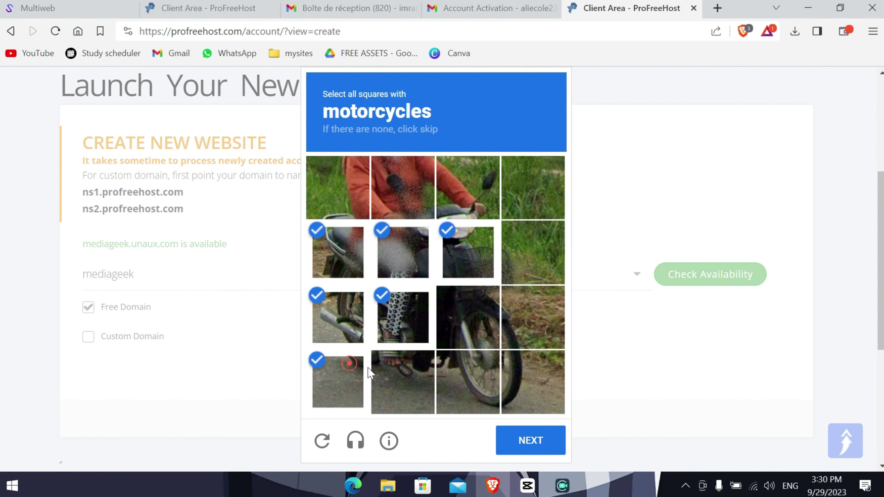
pyautogui.click(403, 382)
pyautogui.click(468, 382)
pyautogui.click(530, 440)
pyautogui.click(403, 382)
pyautogui.click(403, 317)
pyautogui.click(338, 317)
pyautogui.click(337, 382)
pyautogui.click(467, 318)
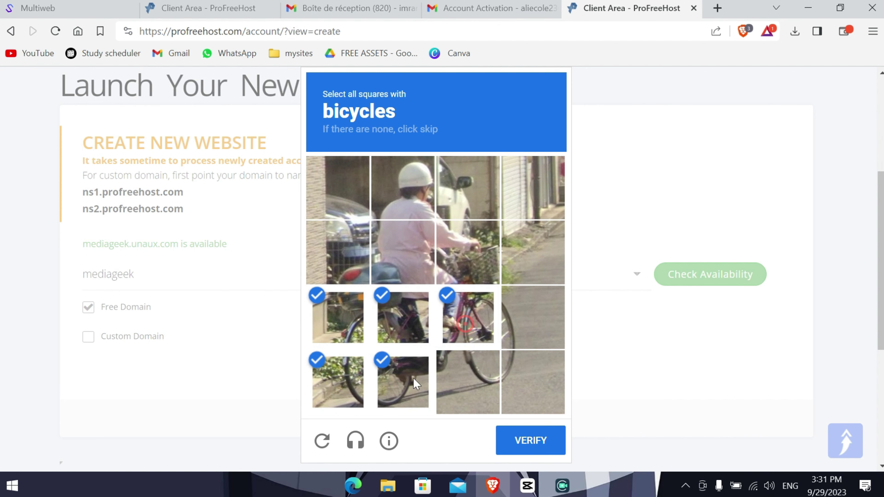
pyautogui.click(533, 317)
pyautogui.click(533, 382)
pyautogui.click(531, 440)
pyautogui.click(444, 305)
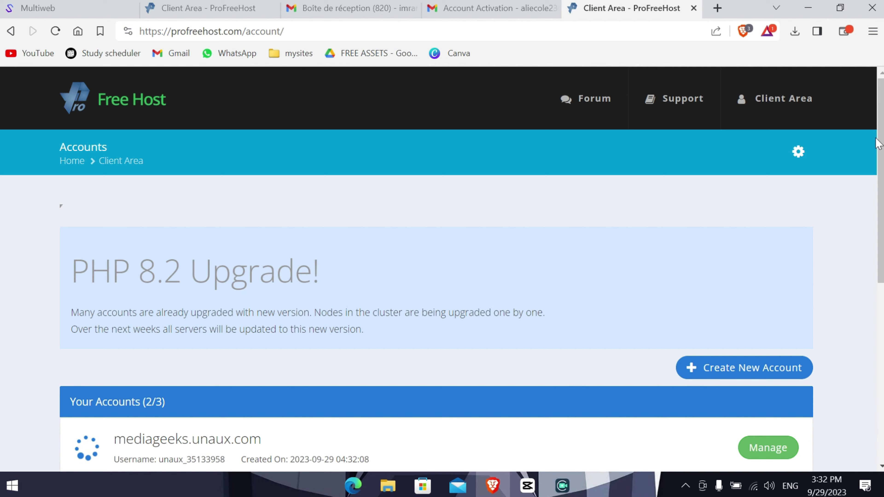
pyautogui.moveTo(877, 143); pyautogui.dragTo(866, 234)
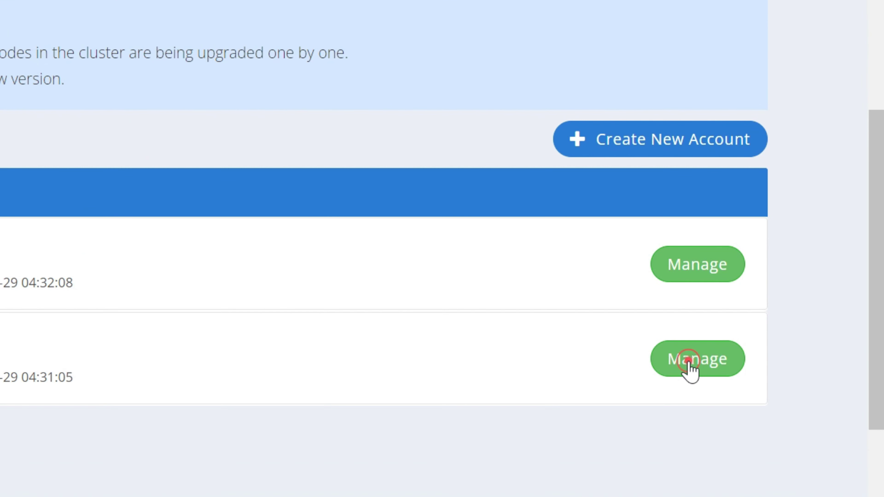
# - Open the mediageeks.unaux.com control panel, approve service emails, and scroll down to Software
pyautogui.click(688, 360)
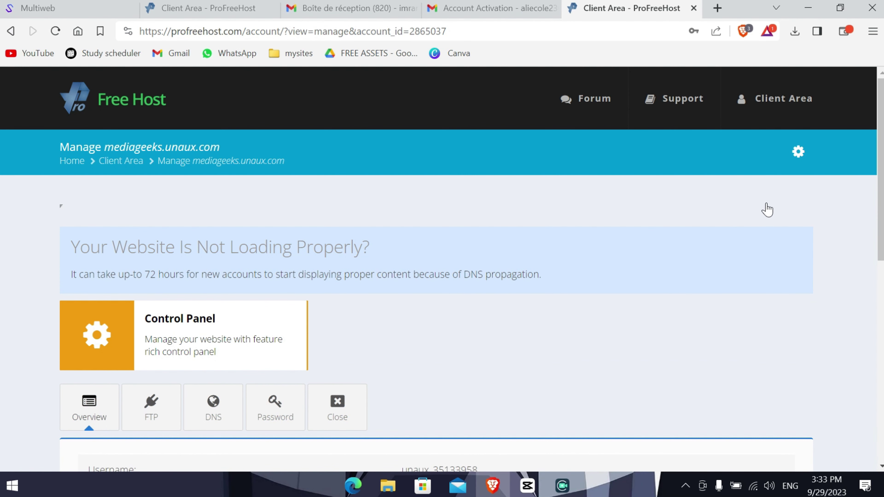
pyautogui.scroll(-8, 827, 299)
pyautogui.scroll(3, 849, 212)
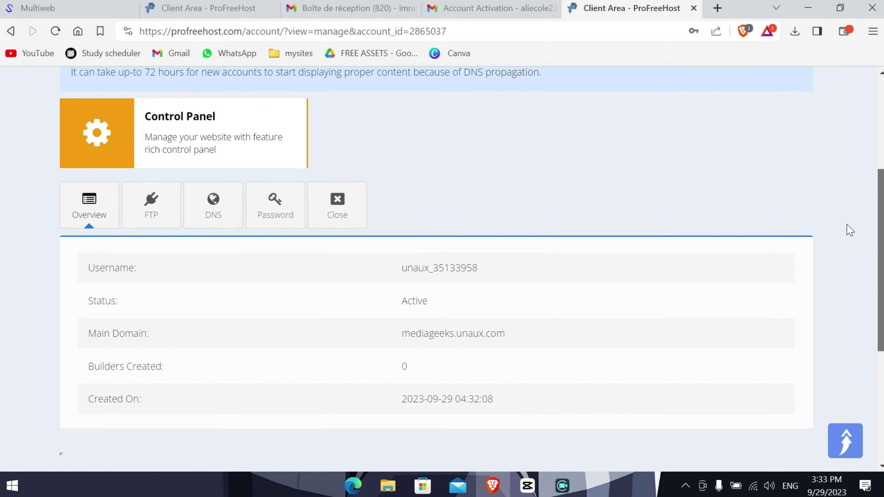
pyautogui.scroll(2, 850, 211)
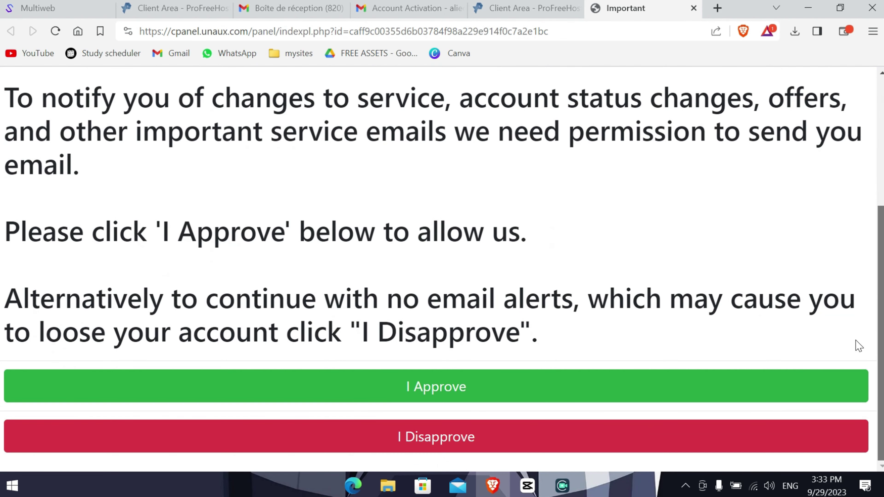
pyautogui.click(527, 390)
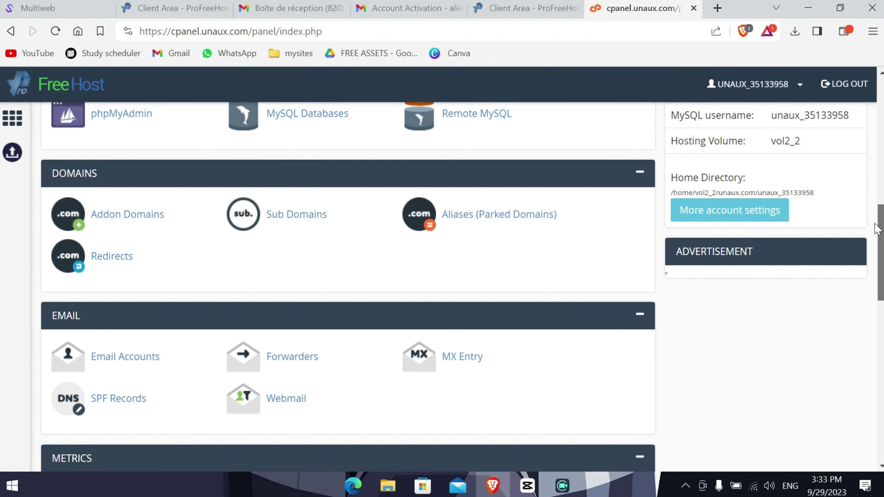
pyautogui.scroll(-7, 869, 291)
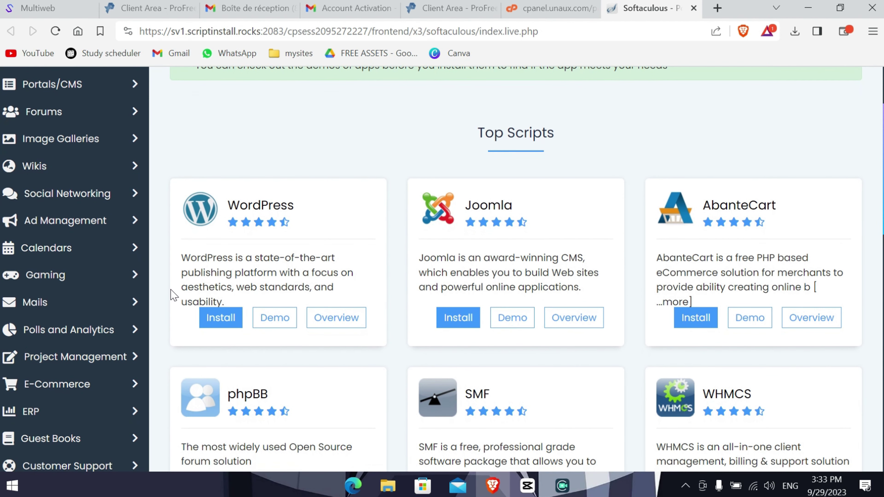
# - Fill in the Softaculous WordPress form for mediageek.unaux.com and run the installation
pyautogui.click(219, 318)
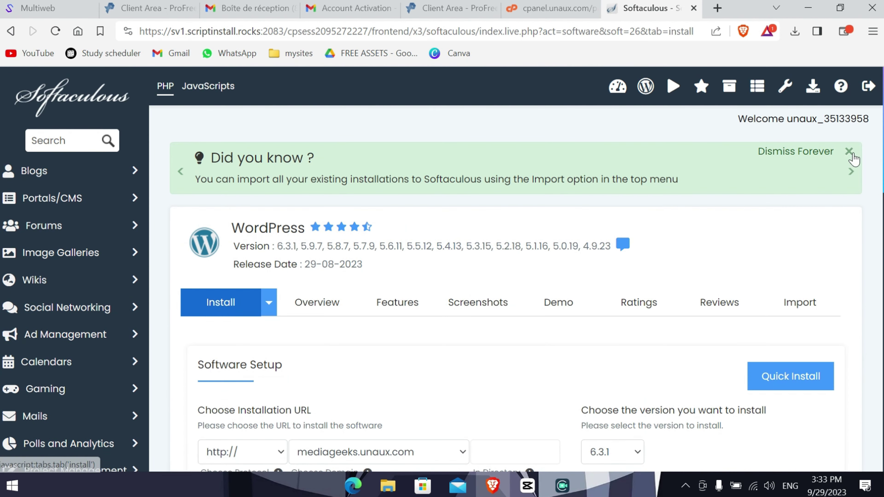
pyautogui.scroll(-5, 877, 215)
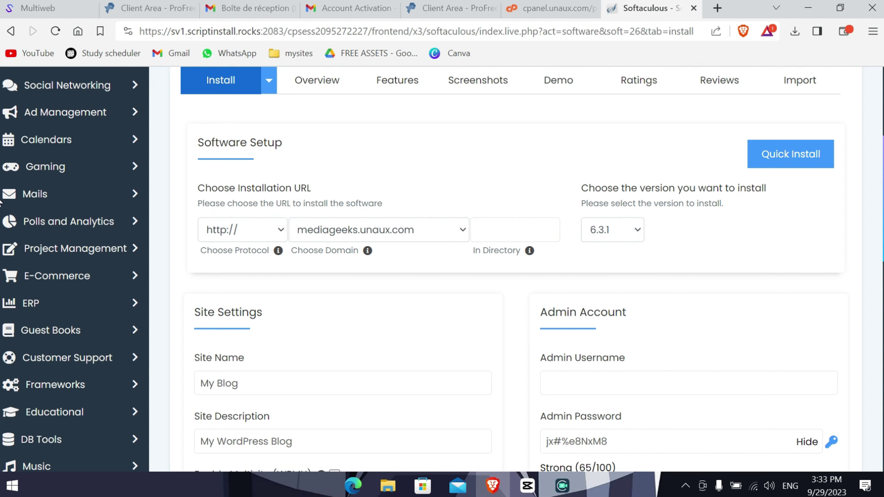
pyautogui.scroll(-9, 867, 266)
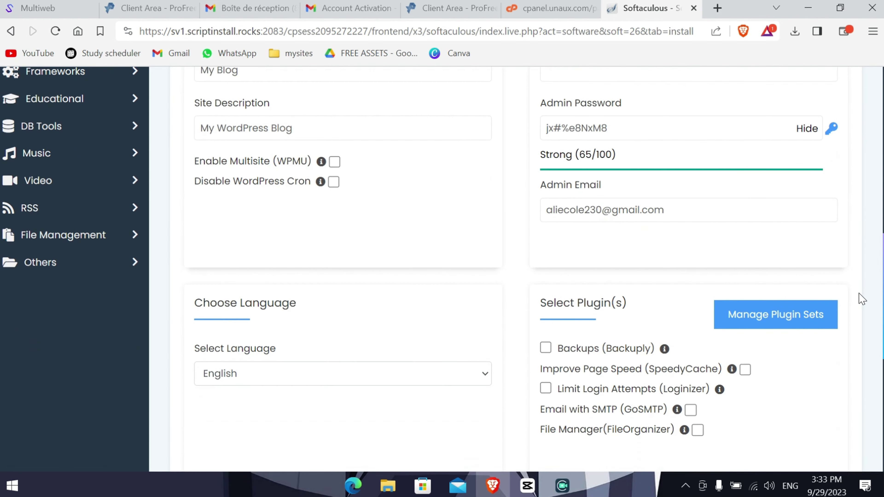
pyautogui.scroll(2, 860, 275)
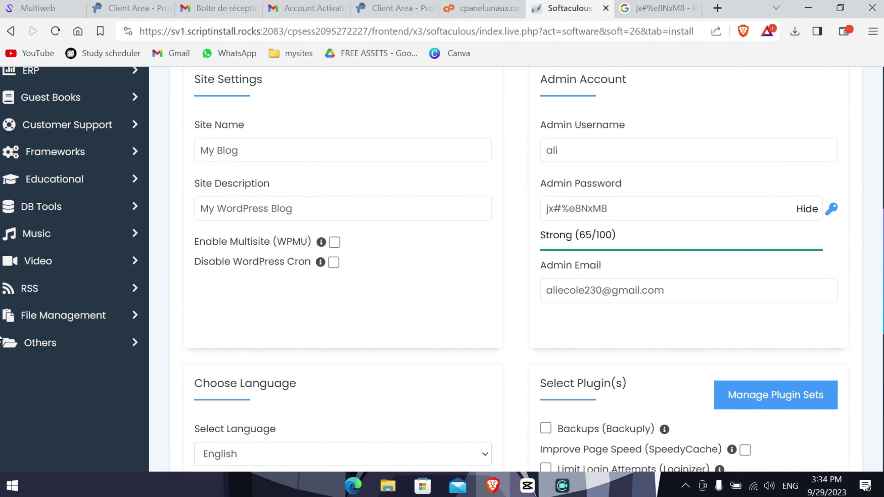
pyautogui.scroll(-5, 866, 313)
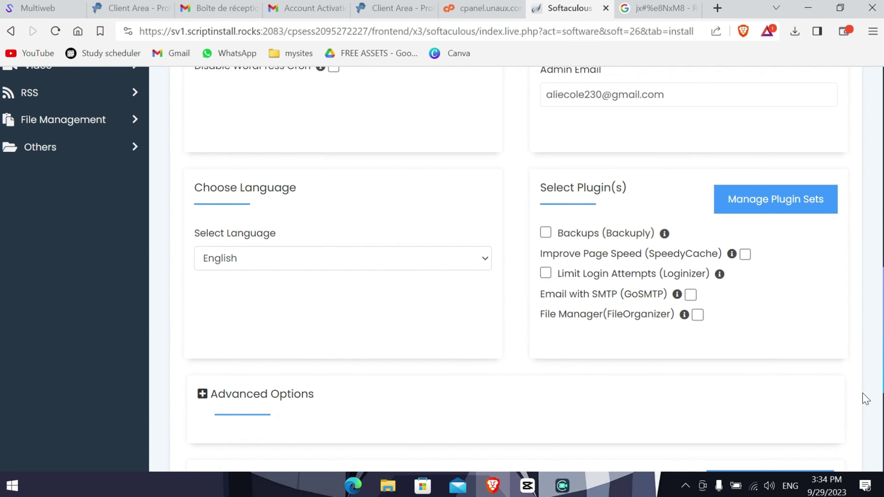
pyautogui.scroll(-1, 865, 399)
pyautogui.scroll(-7, 865, 399)
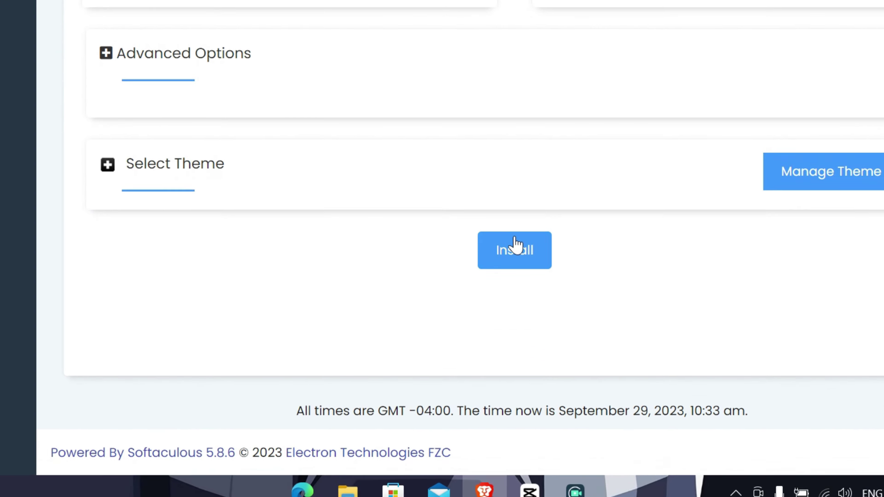
pyautogui.click(520, 305)
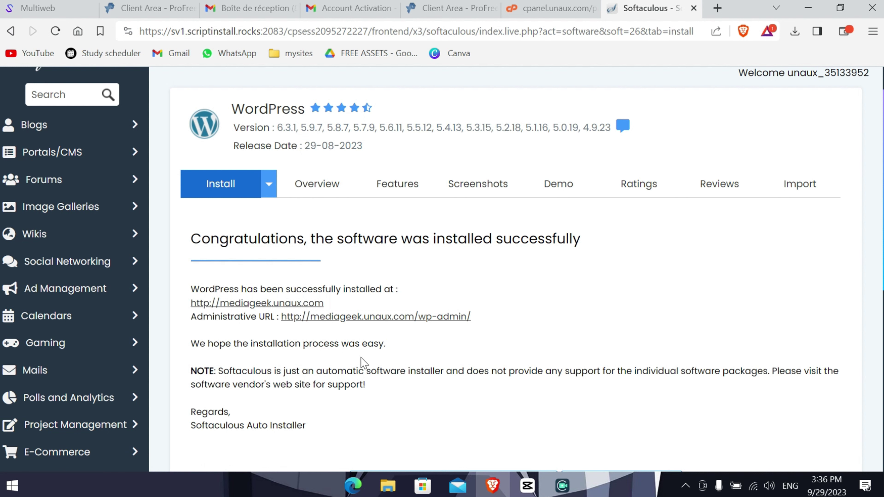
# - Open the WordPress dashboard via wp-admin and preview the live site in a new tab
pyautogui.click(346, 323)
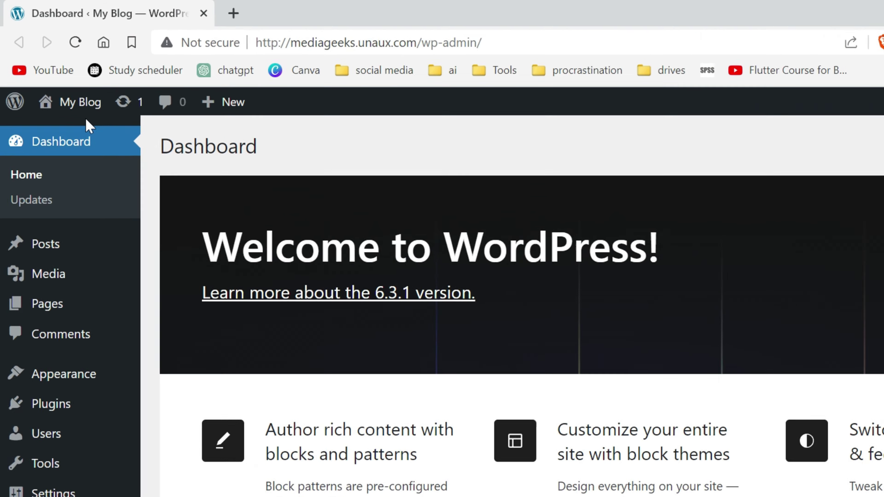
pyautogui.moveTo(56, 89)
pyautogui.rightClick(57, 104)
pyautogui.click(114, 163)
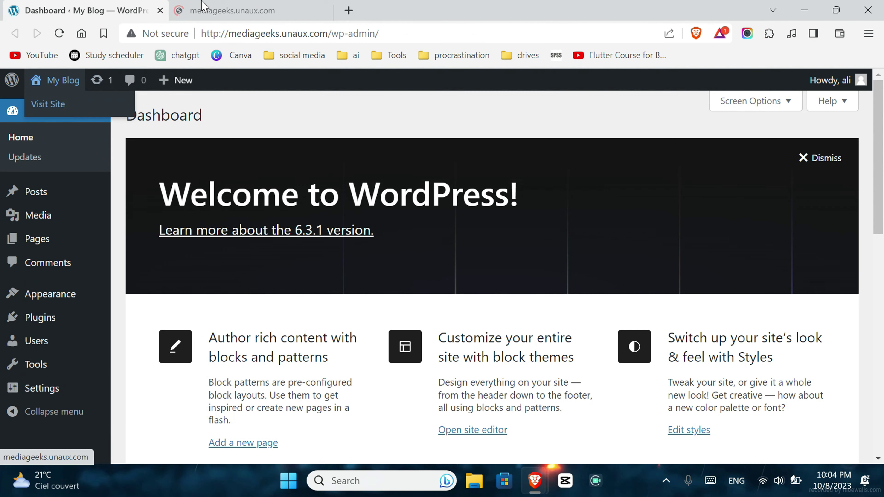
pyautogui.click(202, 5)
pyautogui.scroll(-8, 441, 265)
pyautogui.scroll(8, 262, 256)
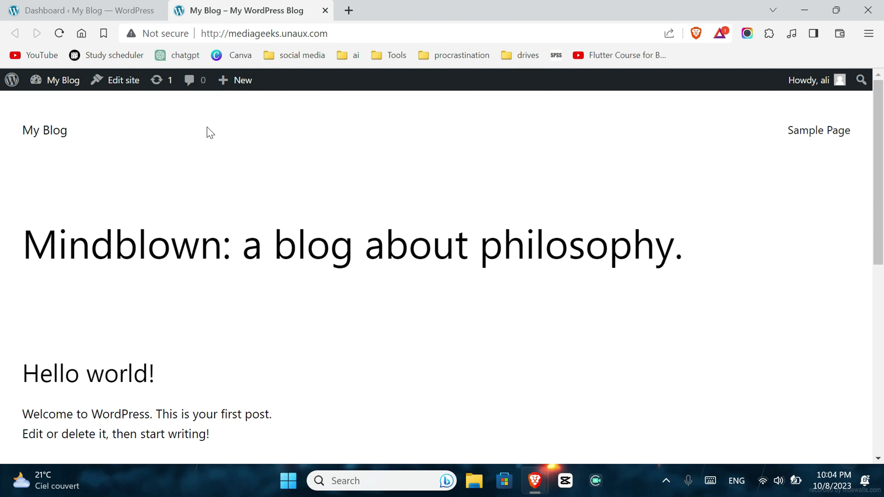
pyautogui.scroll(-8, 208, 133)
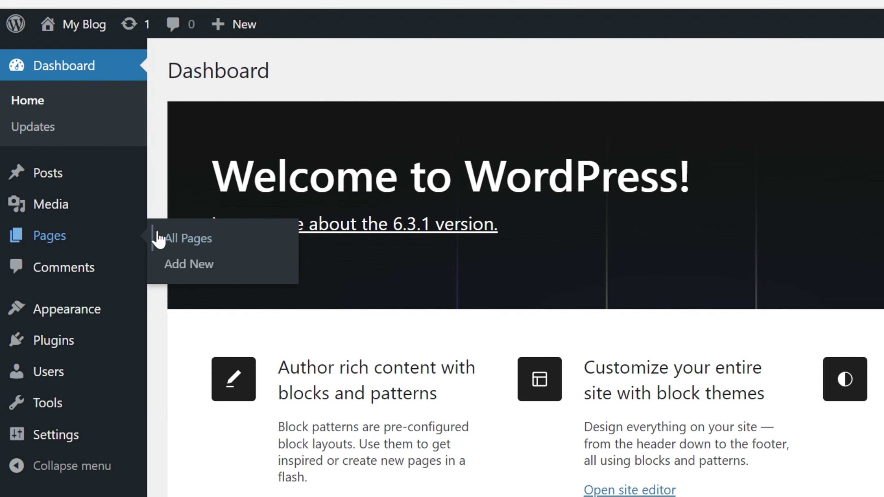
# - Move the Privacy Policy and Sample Page to the trash with a bulk action
pyautogui.click(165, 232)
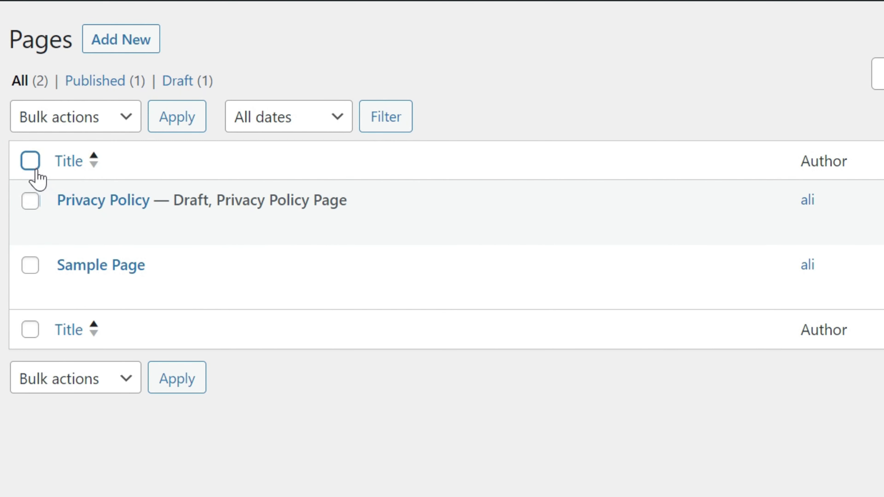
pyautogui.click(35, 167)
pyautogui.click(80, 126)
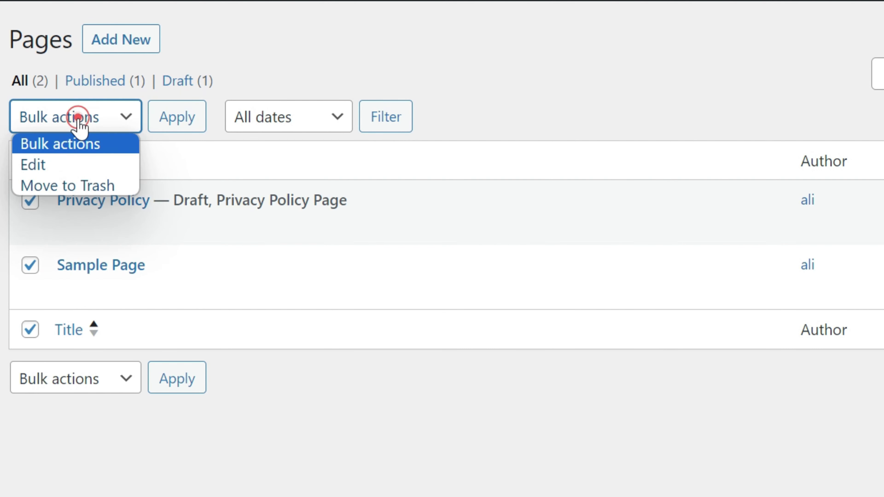
pyautogui.click(76, 186)
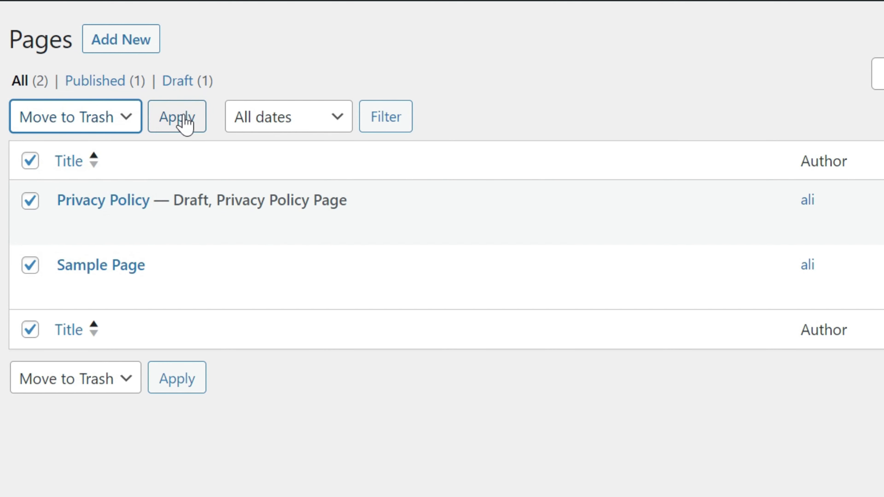
pyautogui.click(180, 125)
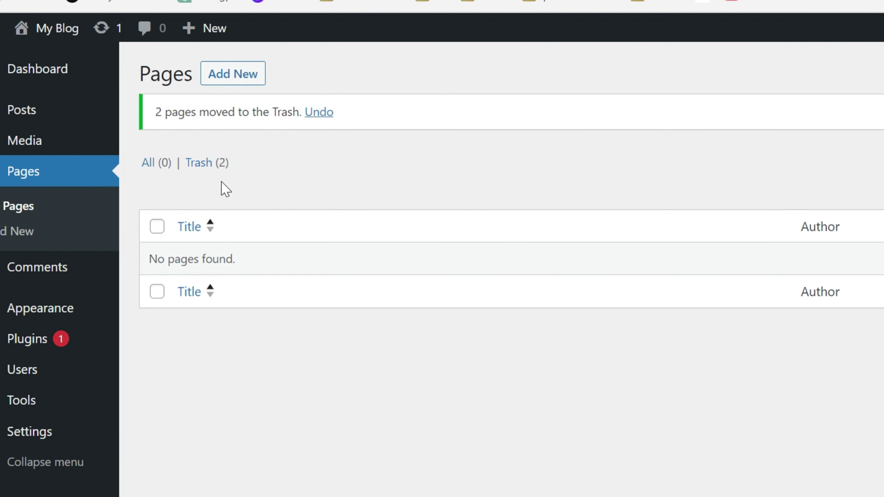
# - Permanently delete both trashed pages from the Trash view
pyautogui.click(197, 163)
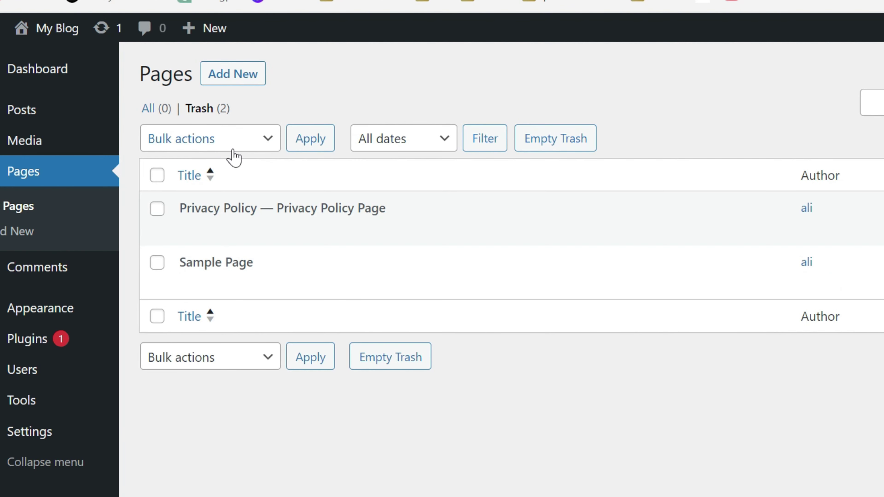
pyautogui.click(157, 175)
pyautogui.click(174, 144)
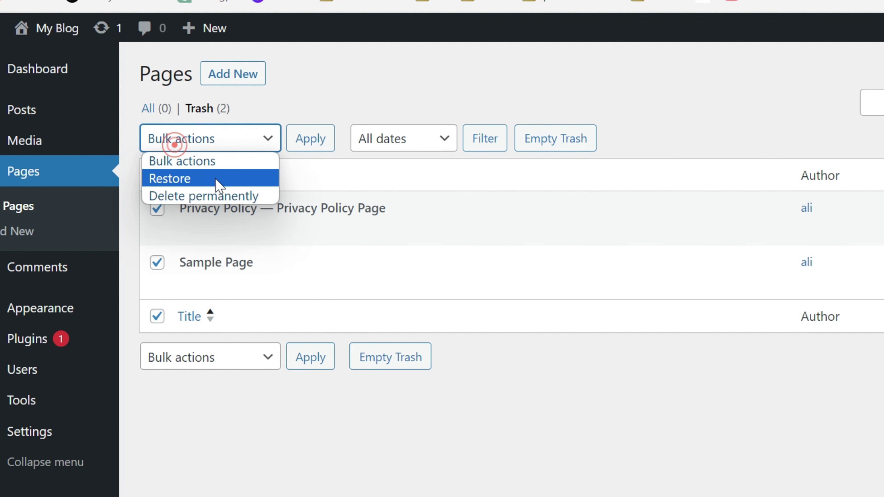
pyautogui.click(202, 196)
pyautogui.click(301, 140)
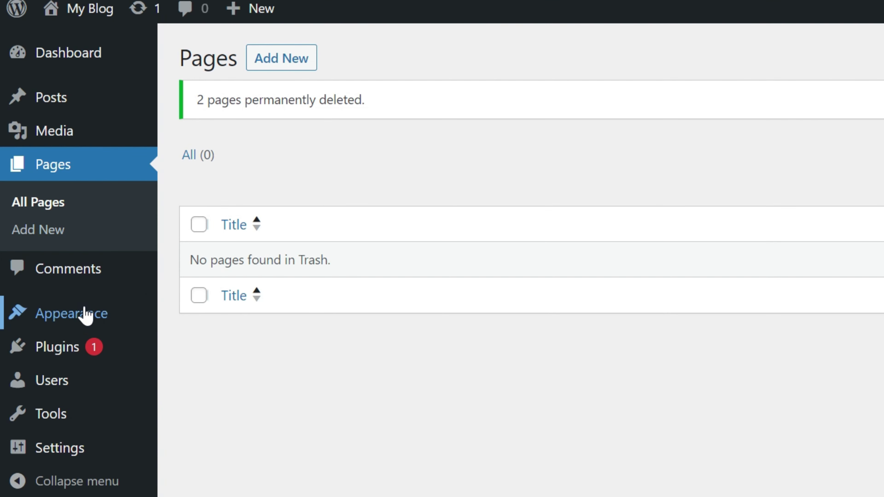
# - Bulk-delete the Akismet Anti-Spam and Hello Dolly plugins and confirm the deletion
pyautogui.moveTo(89, 294)
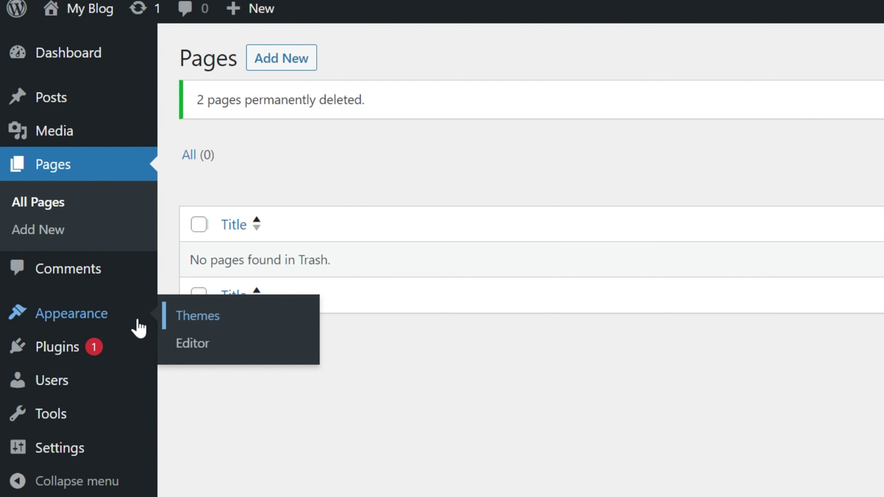
pyautogui.moveTo(92, 358)
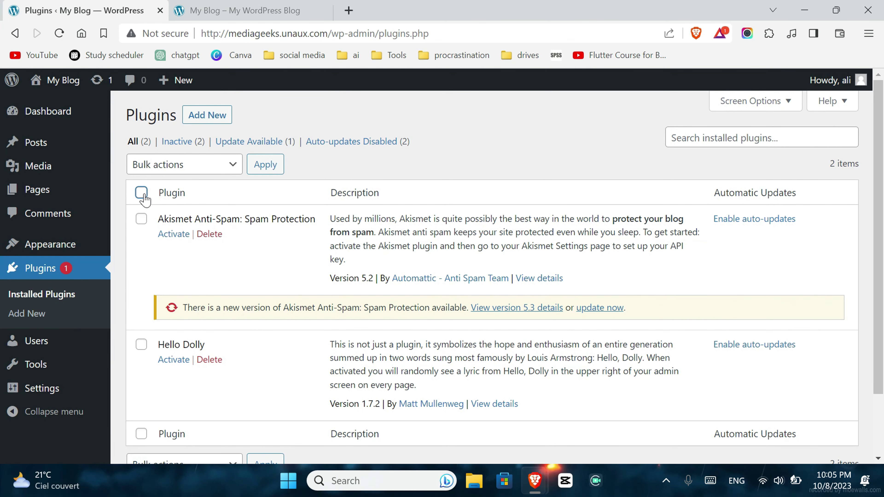
pyautogui.click(195, 165)
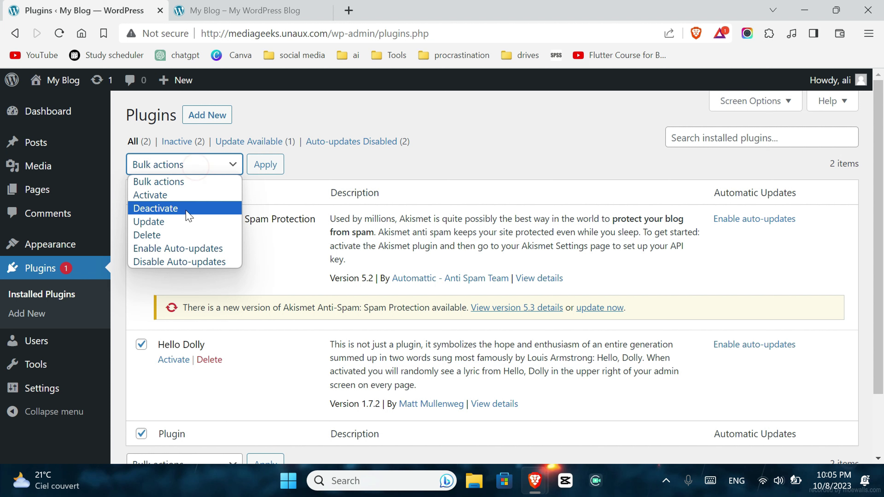
pyautogui.click(169, 232)
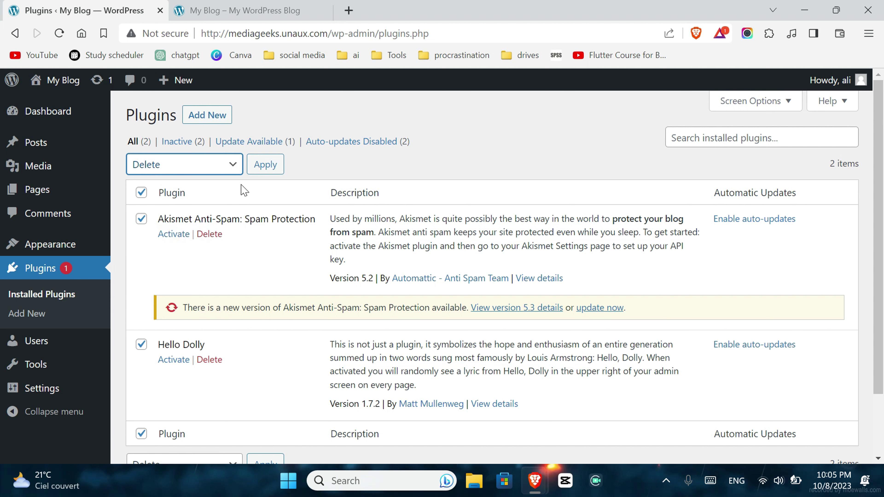
pyautogui.click(263, 165)
pyautogui.click(503, 122)
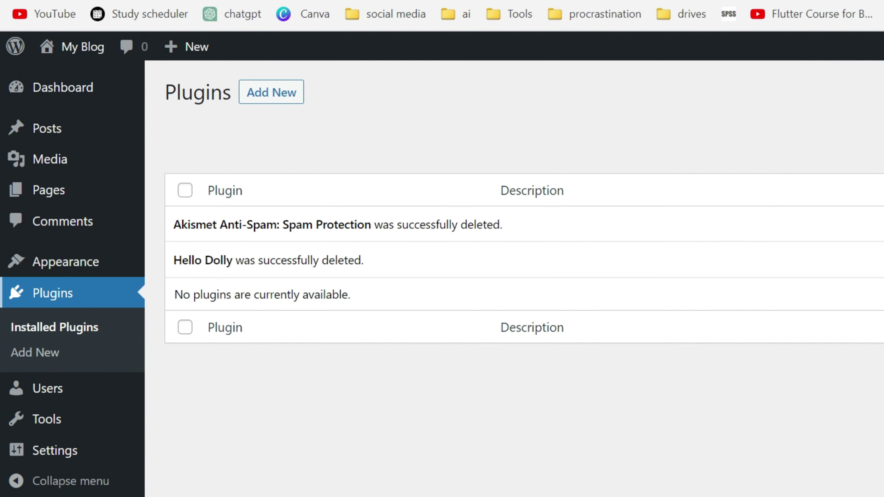
# - Search the theme directory for 'astra', then install and activate the Astra theme
pyautogui.moveTo(31, 248)
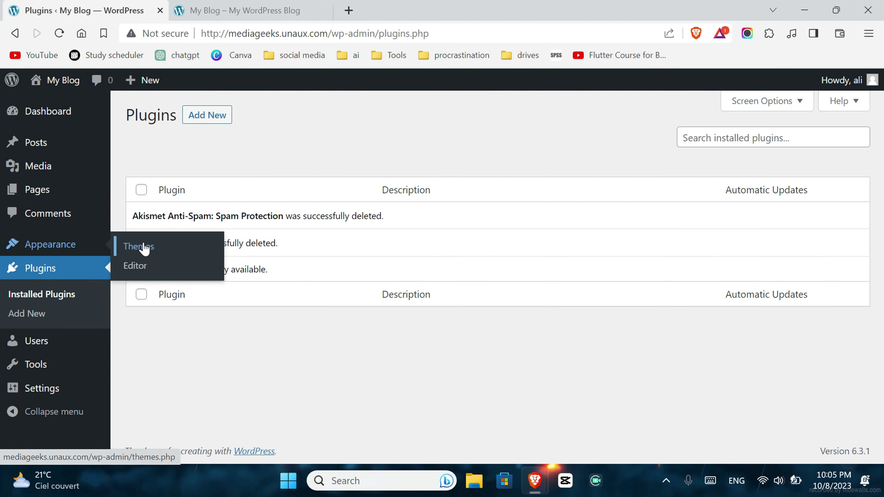
pyautogui.click(144, 247)
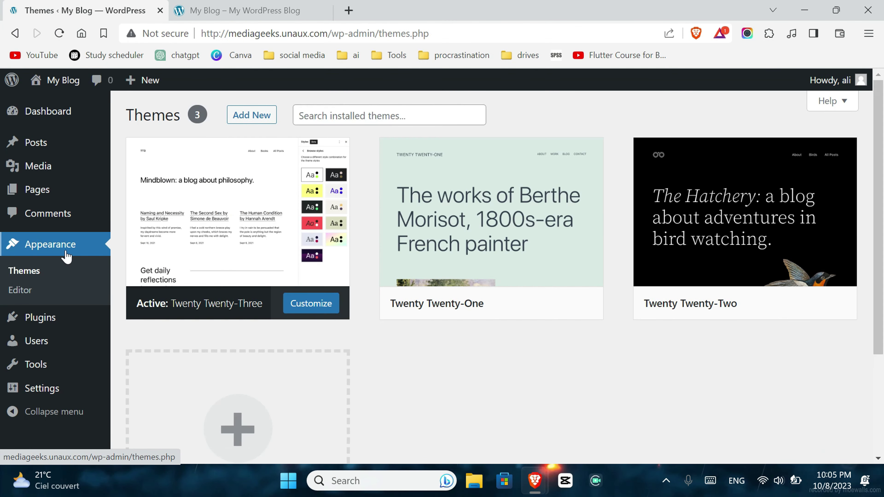
pyautogui.click(265, 118)
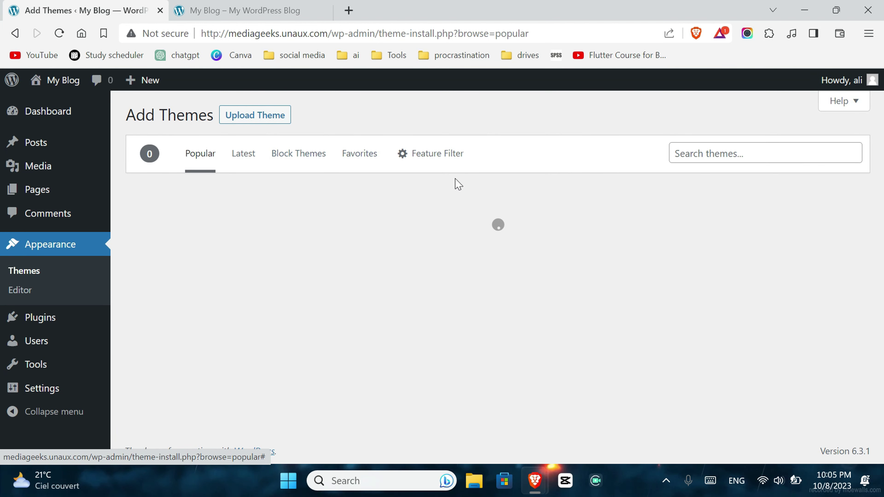
pyautogui.click(706, 153)
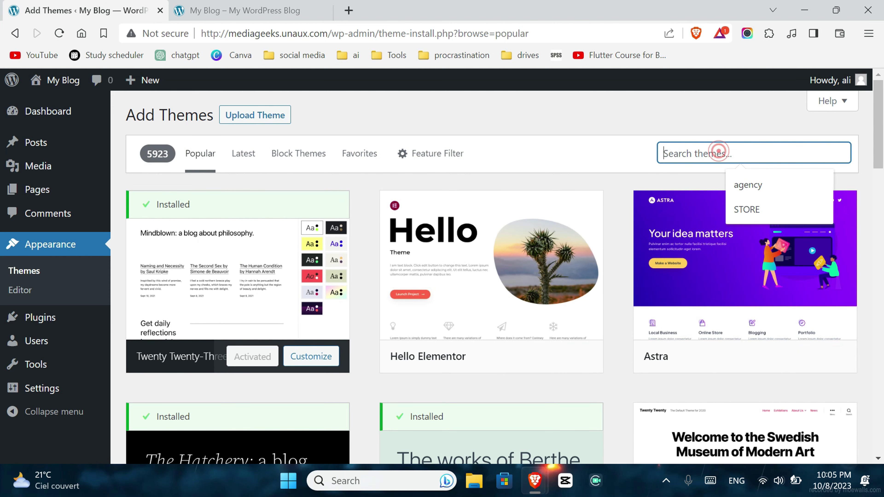
pyautogui.write('astra')
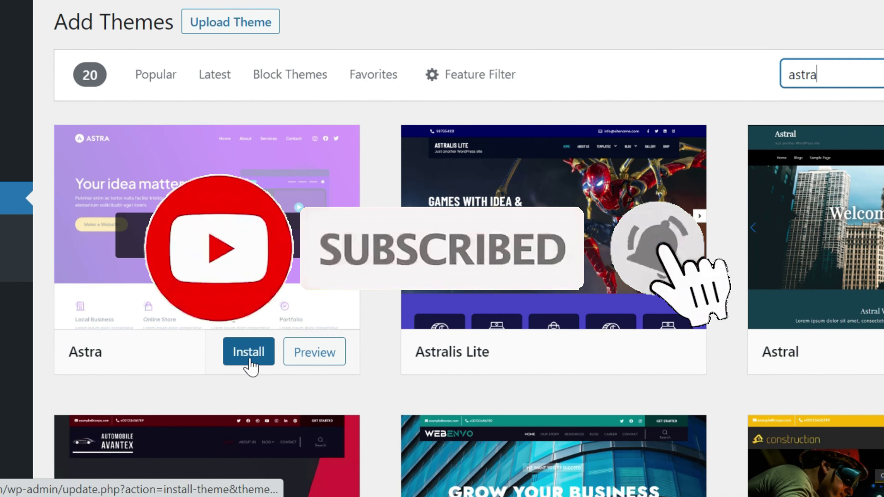
pyautogui.click(263, 358)
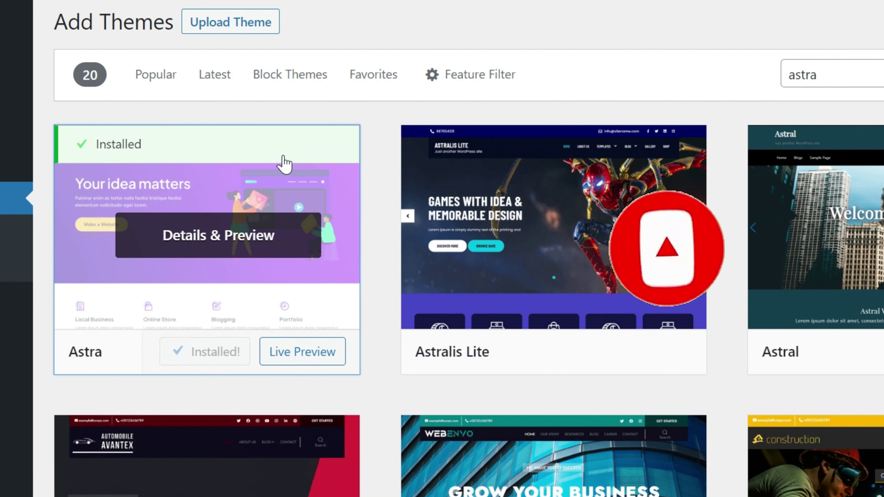
pyautogui.click(214, 353)
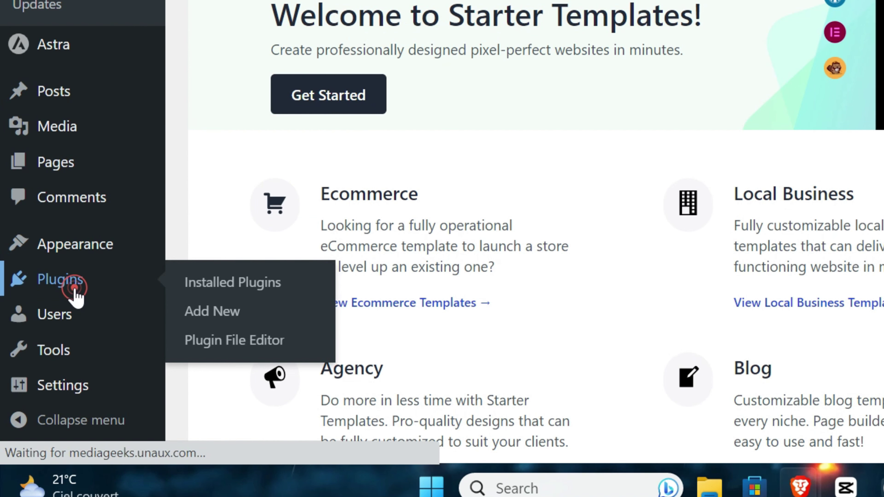
# - Search the plugin directory for Elementor and install the Elementor plugin
pyautogui.click(74, 290)
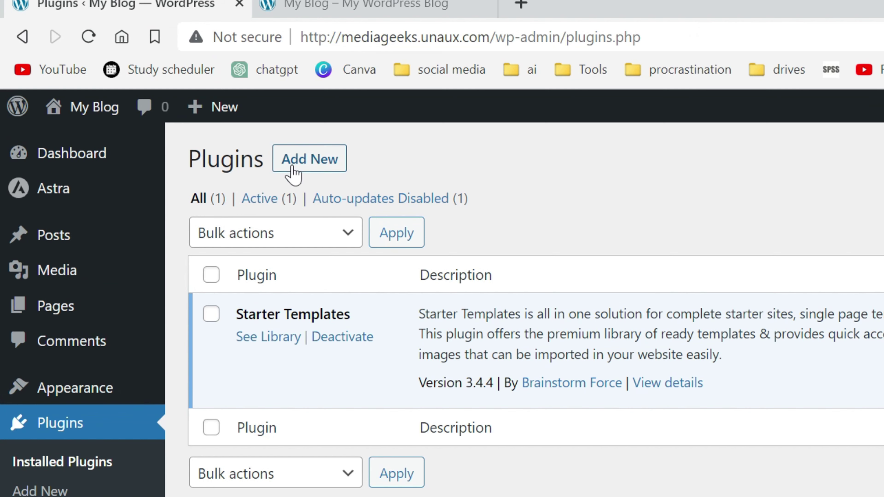
pyautogui.click(197, 118)
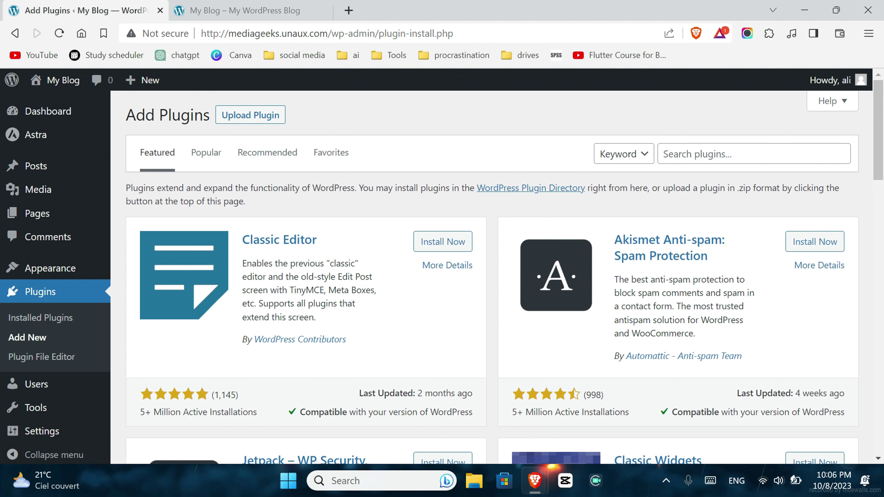
pyautogui.click(725, 156)
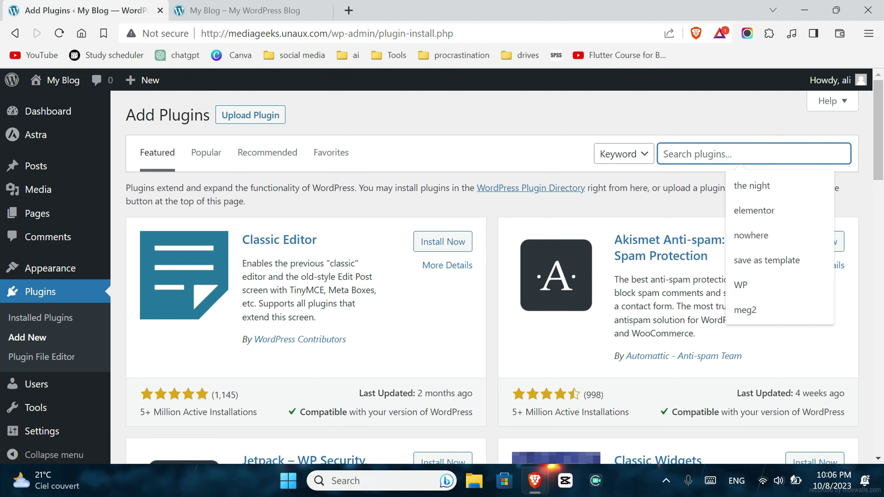
pyautogui.write('elementor')
pyautogui.click(756, 179)
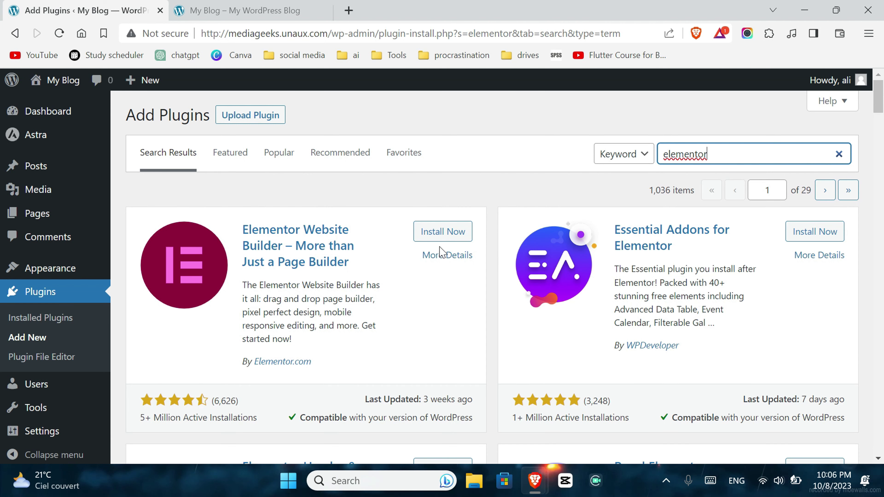
pyautogui.click(449, 234)
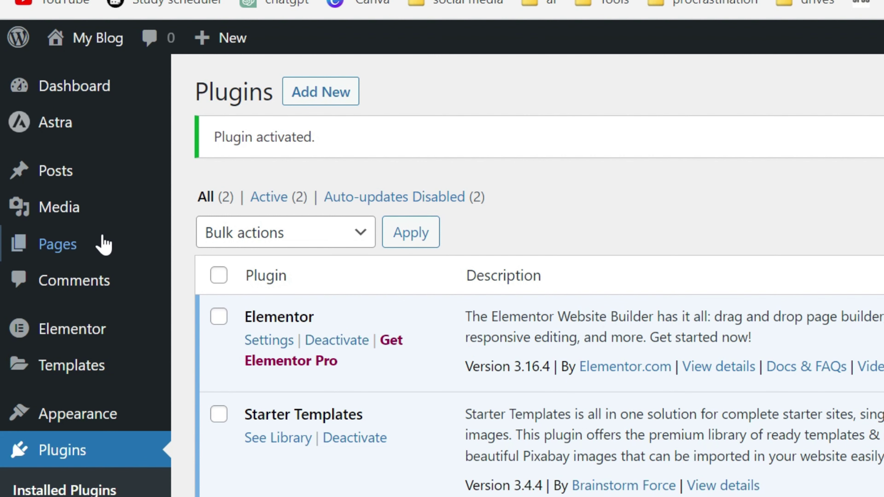
# - Create and publish a new page titled Home, then reopen it from Pages for editing
pyautogui.moveTo(54, 221)
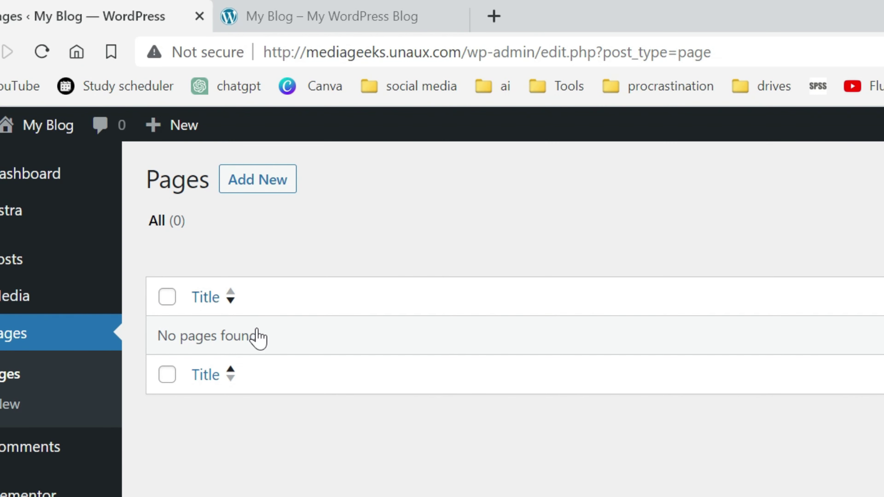
pyautogui.click(244, 181)
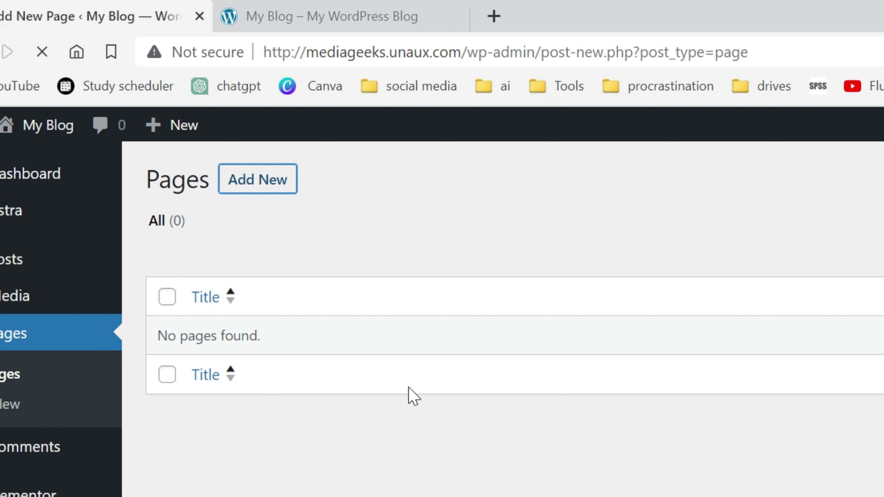
pyautogui.click(53, 171)
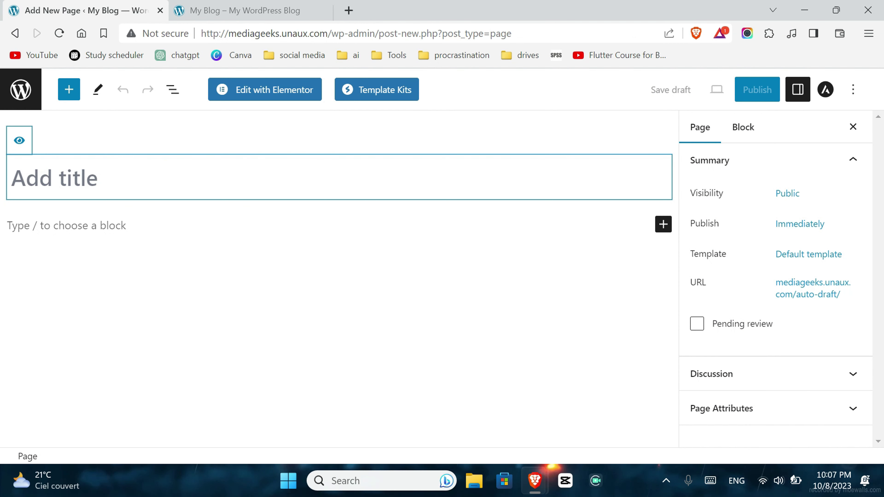
pyautogui.write('H')
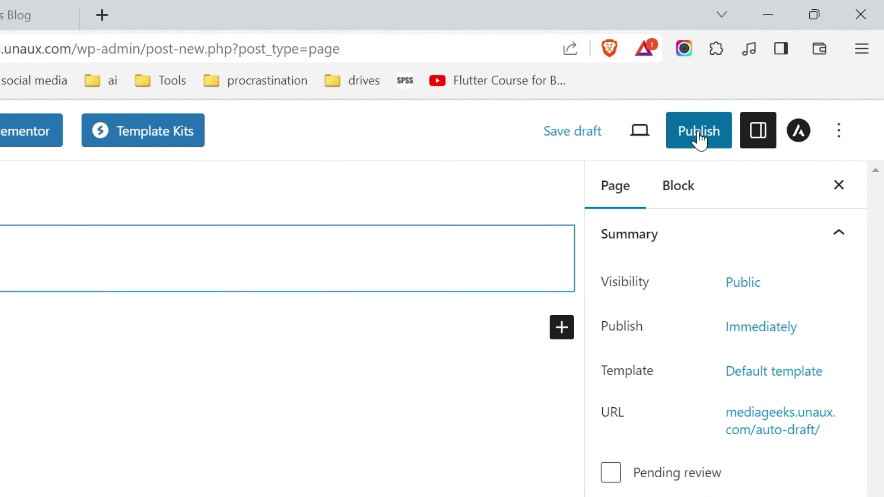
pyautogui.click(699, 140)
pyautogui.click(695, 144)
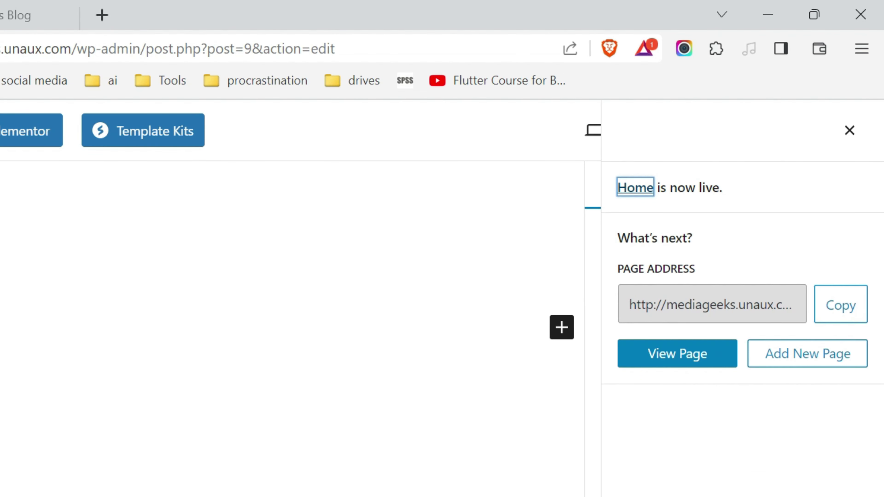
pyautogui.click(0, 140)
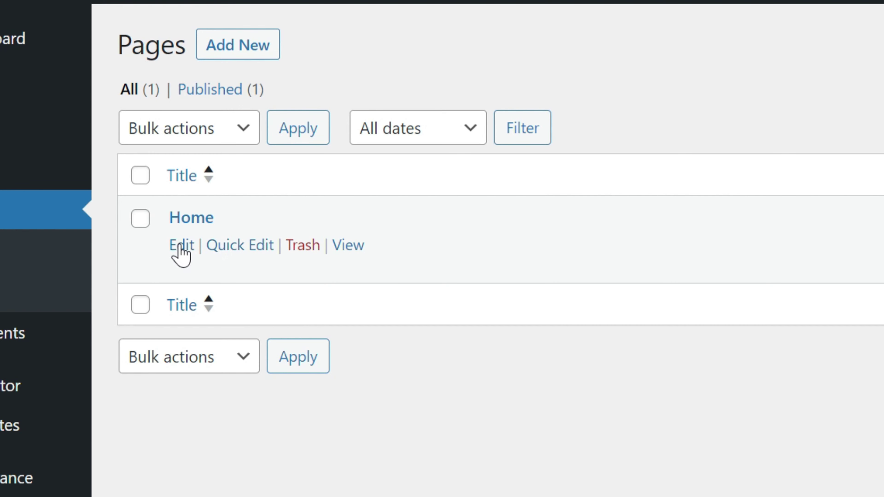
pyautogui.click(182, 248)
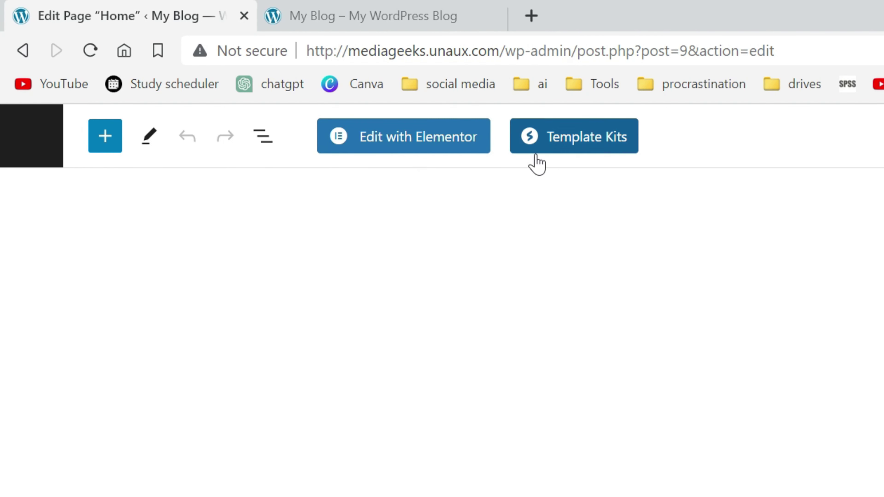
# - Open Home in Elementor, add a single-column container at the top and show its widget list
pyautogui.click(409, 140)
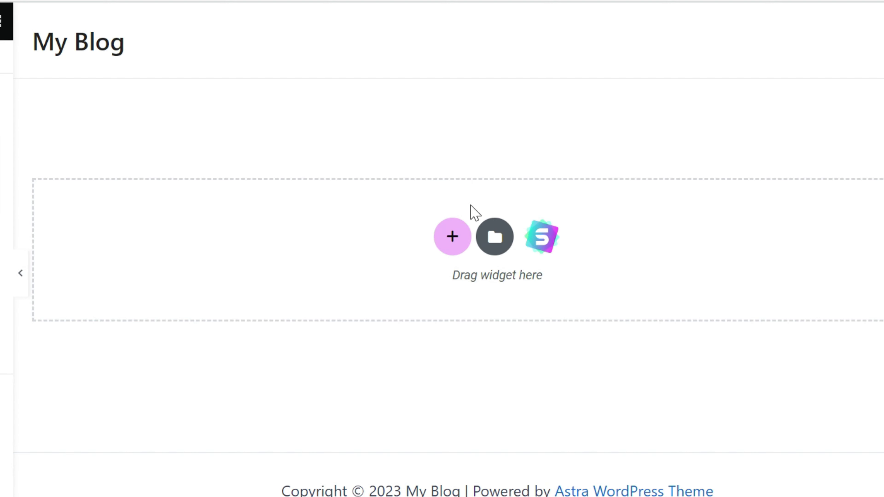
pyautogui.click(443, 239)
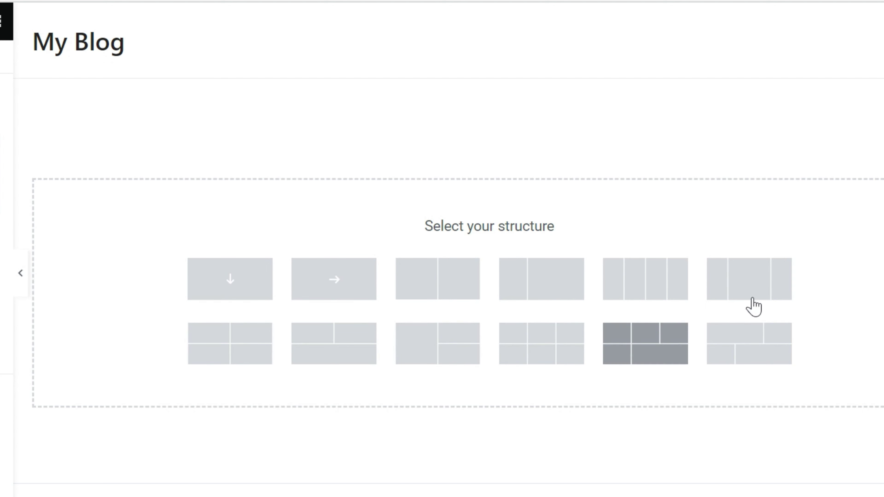
pyautogui.click(208, 275)
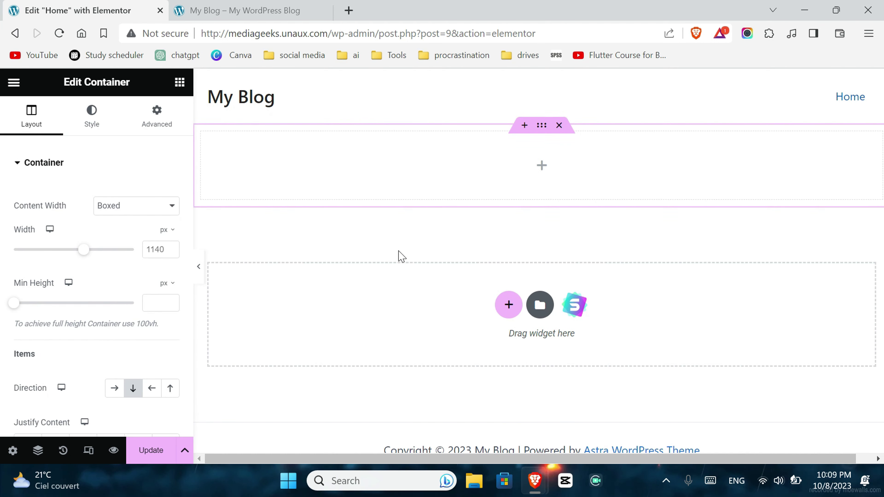
pyautogui.click(530, 163)
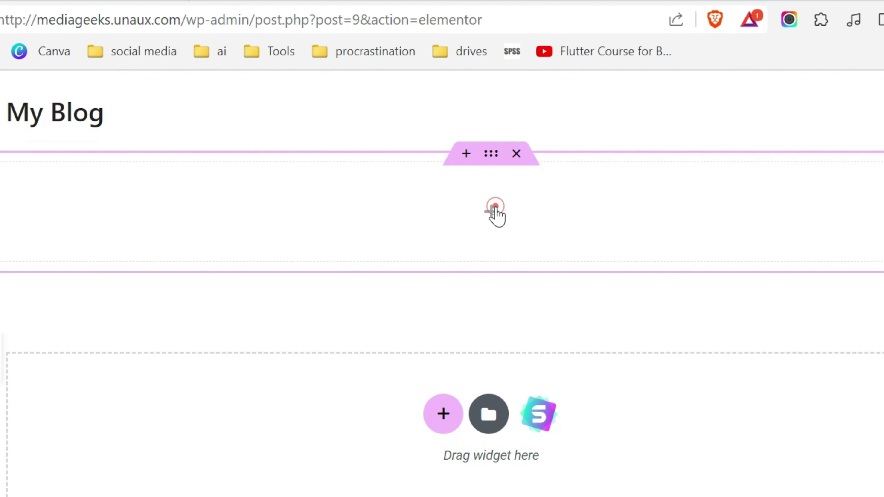
# - Add an Image widget to the container, close the media picker unused, then delete the widget
pyautogui.scroll(-5, 66, 223)
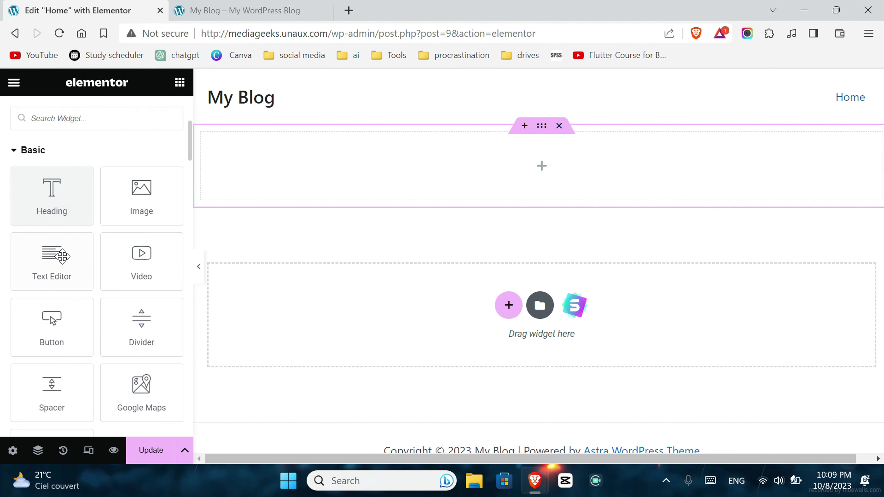
pyautogui.scroll(-3, 104, 265)
pyautogui.scroll(3, 124, 261)
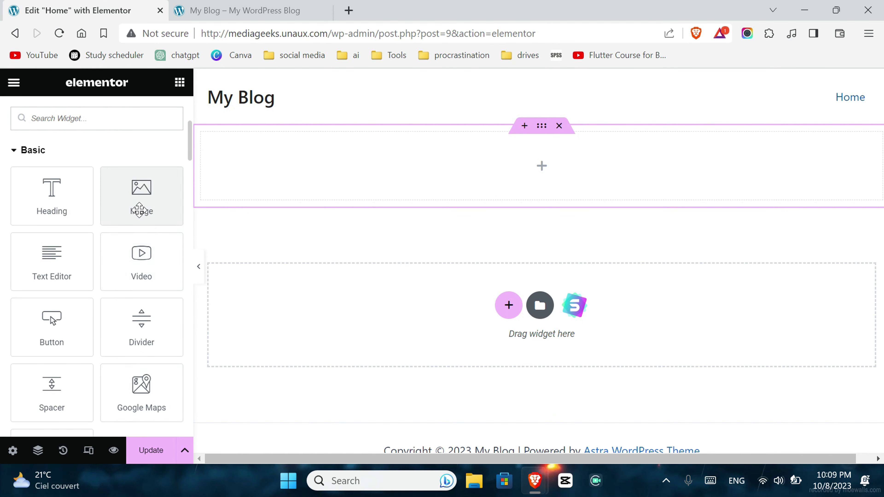
pyautogui.moveTo(150, 208); pyautogui.dragTo(379, 181)
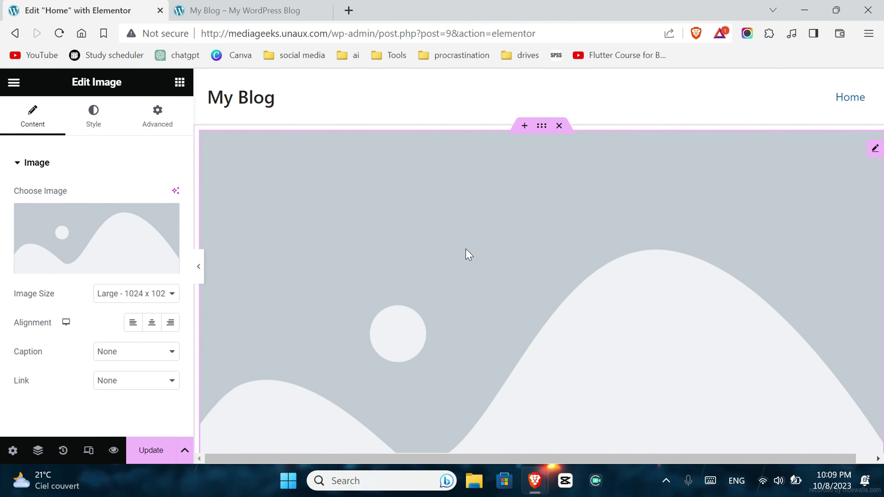
pyautogui.scroll(-5, 469, 240)
pyautogui.scroll(5, 469, 235)
pyautogui.moveTo(56, 239)
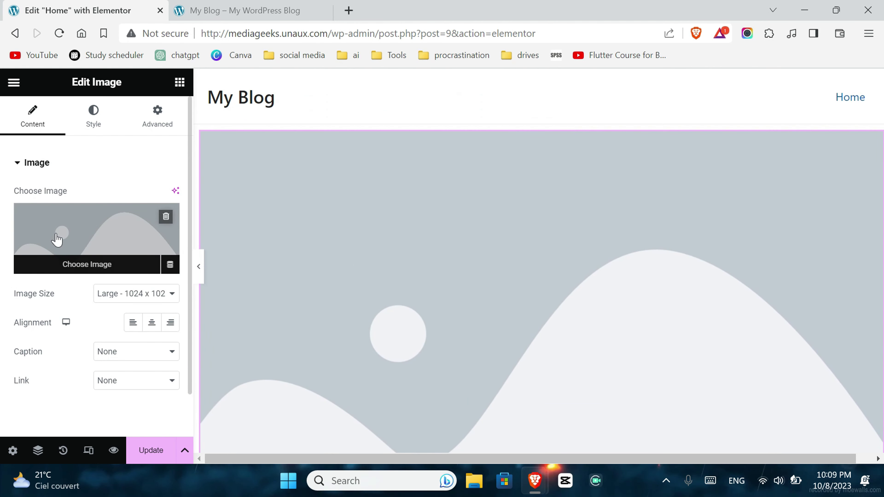
pyautogui.click(68, 234)
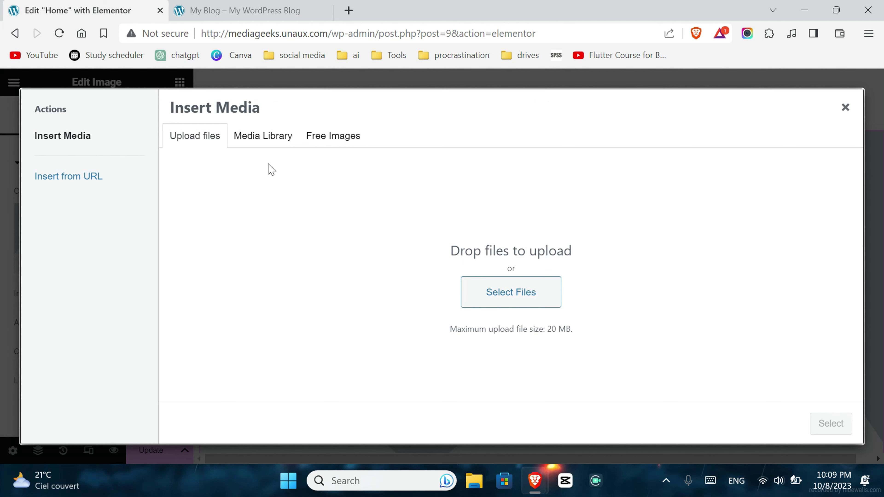
pyautogui.click(265, 139)
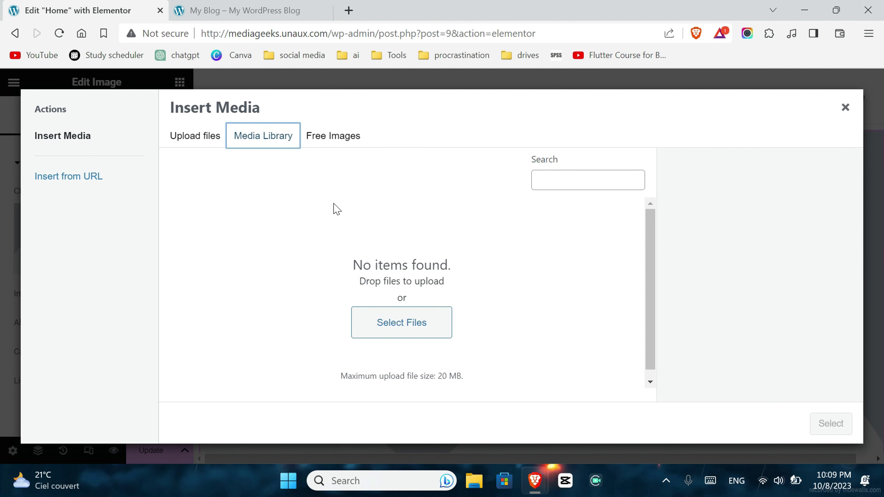
pyautogui.click(178, 135)
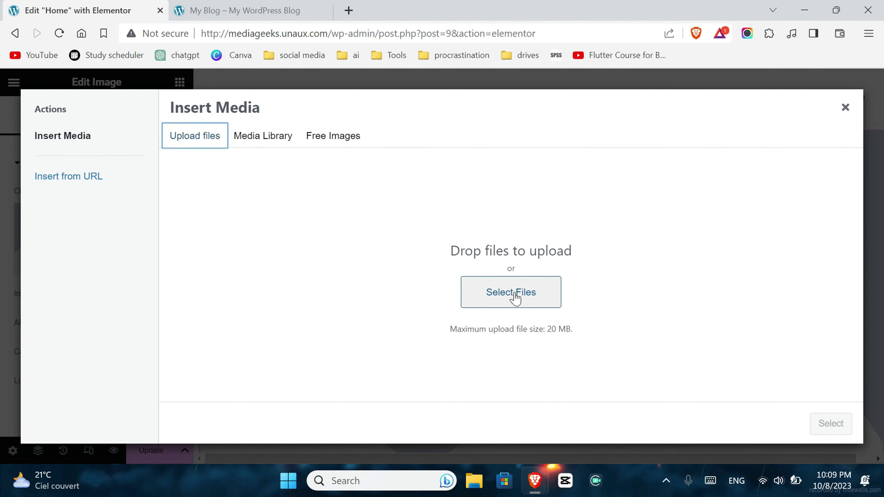
pyautogui.click(838, 104)
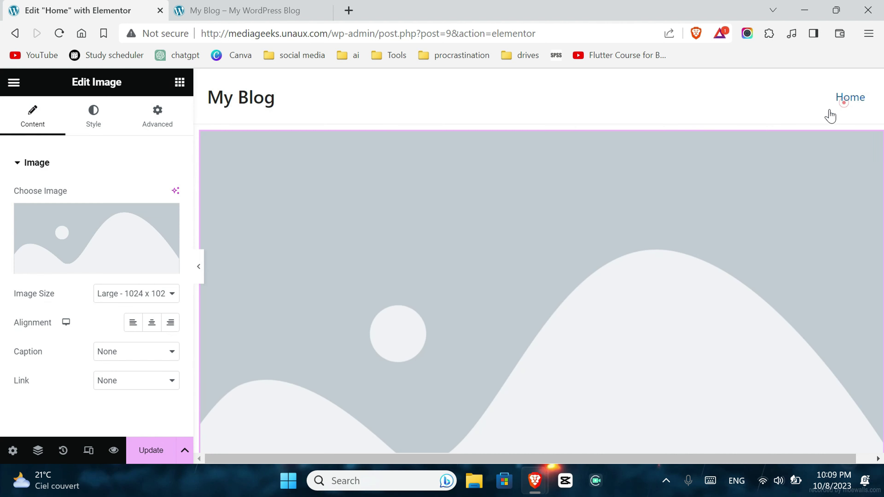
pyautogui.click(559, 125)
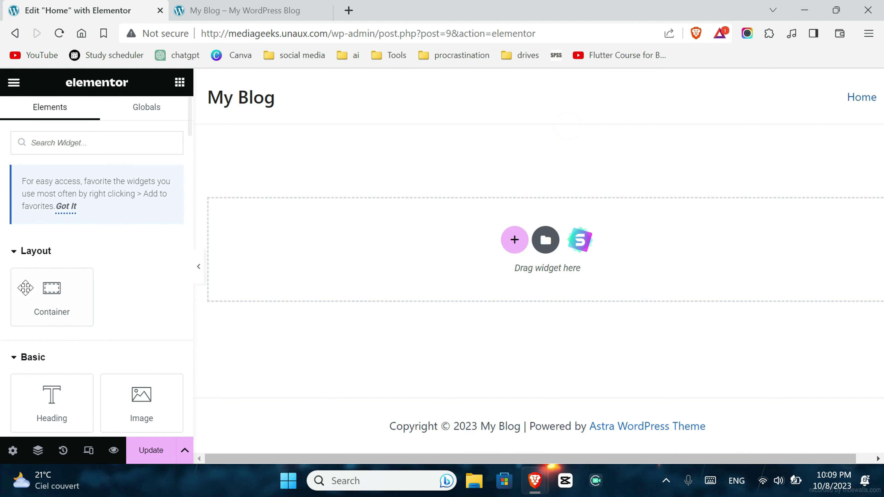
# - Drop a Heading widget into the empty section and retitle it 'here to change text'
pyautogui.scroll(-5, 26, 296)
pyautogui.moveTo(62, 204); pyautogui.dragTo(406, 228)
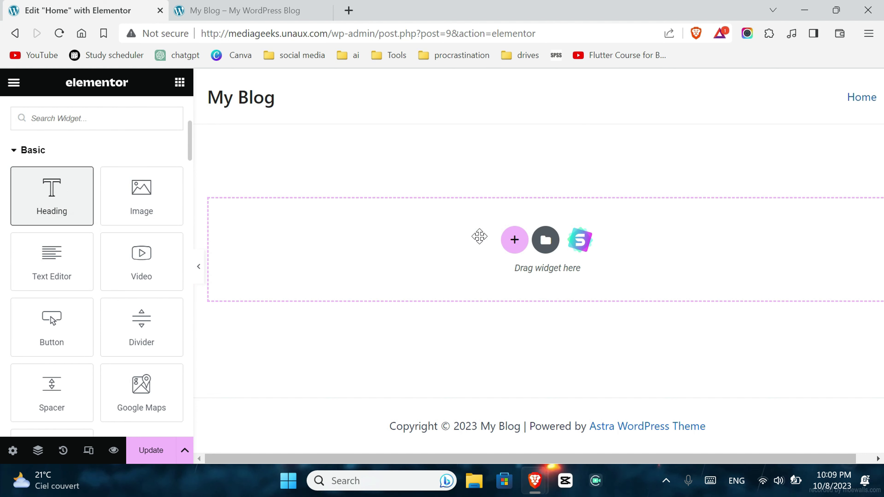
pyautogui.moveTo(479, 236); pyautogui.dragTo(487, 236)
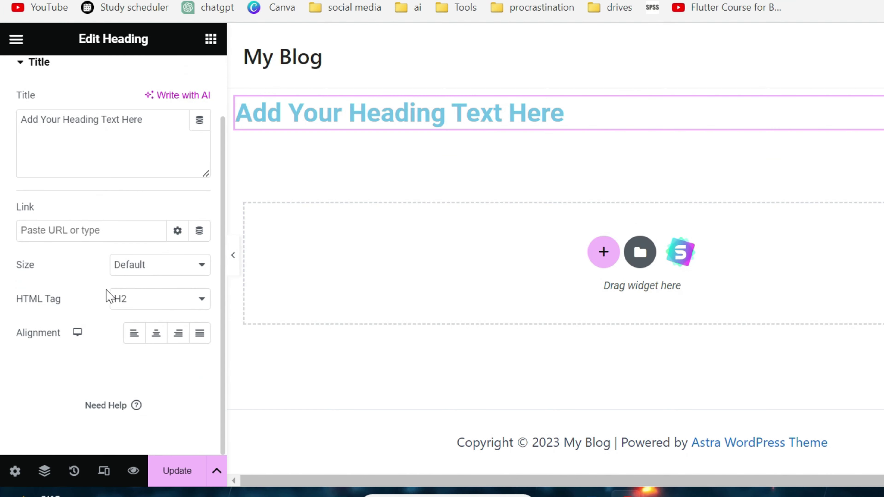
pyautogui.scroll(2, 52, 274)
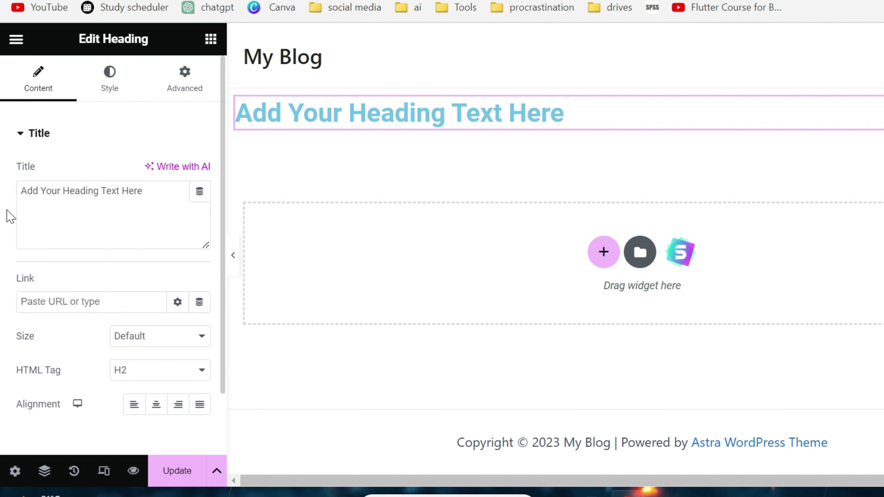
pyautogui.tripleClick(75, 197)
pyautogui.write('her')
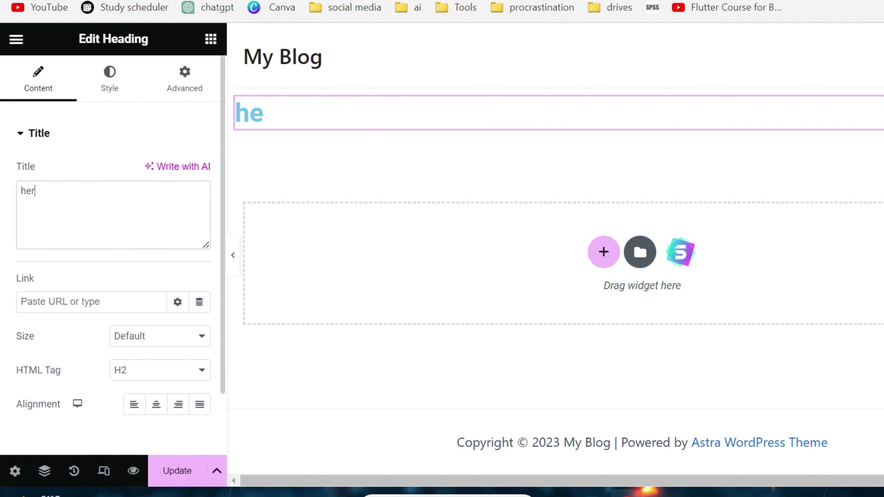
pyautogui.write('e to change text')
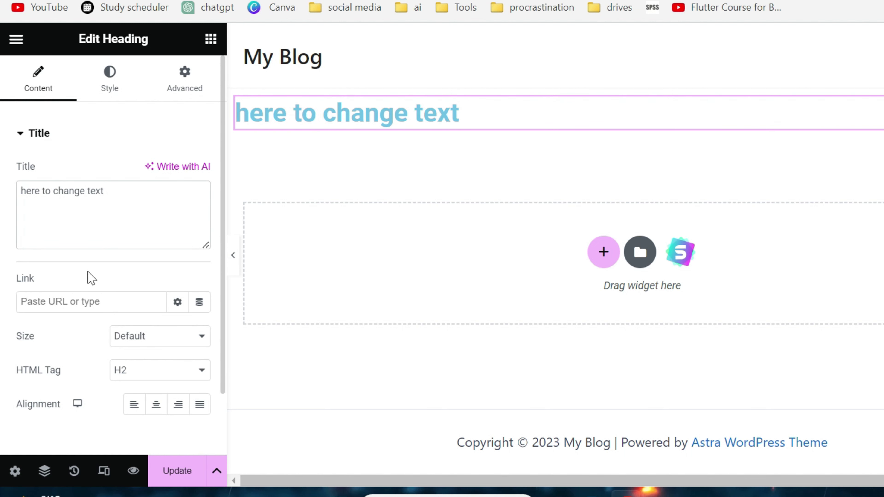
# - Set the heading text colour to black
pyautogui.scroll(-2, 83, 299)
pyautogui.click(44, 229)
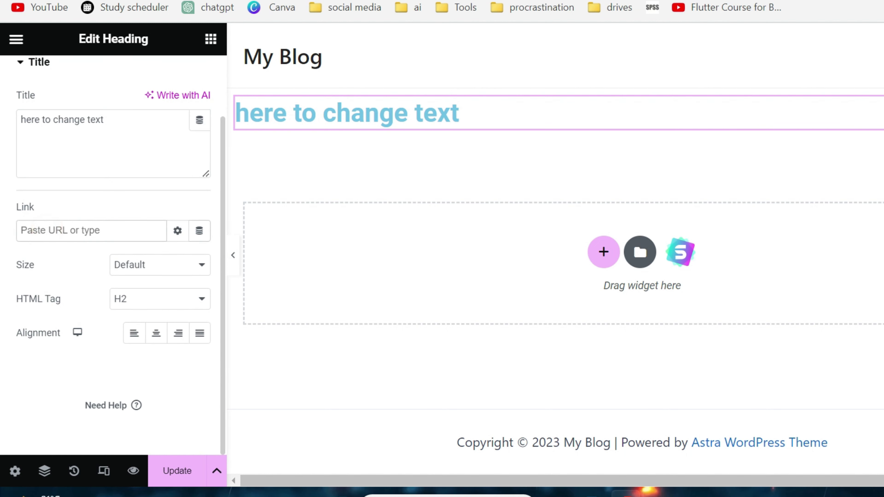
pyautogui.scroll(2, 73, 275)
pyautogui.click(108, 82)
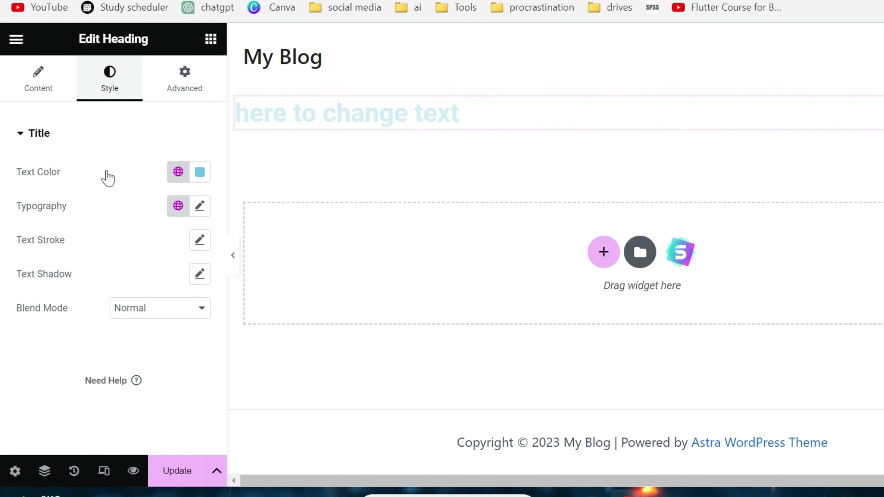
pyautogui.click(199, 171)
pyautogui.moveTo(193, 271); pyautogui.dragTo(2, 381)
pyautogui.click(122, 156)
pyautogui.click(39, 82)
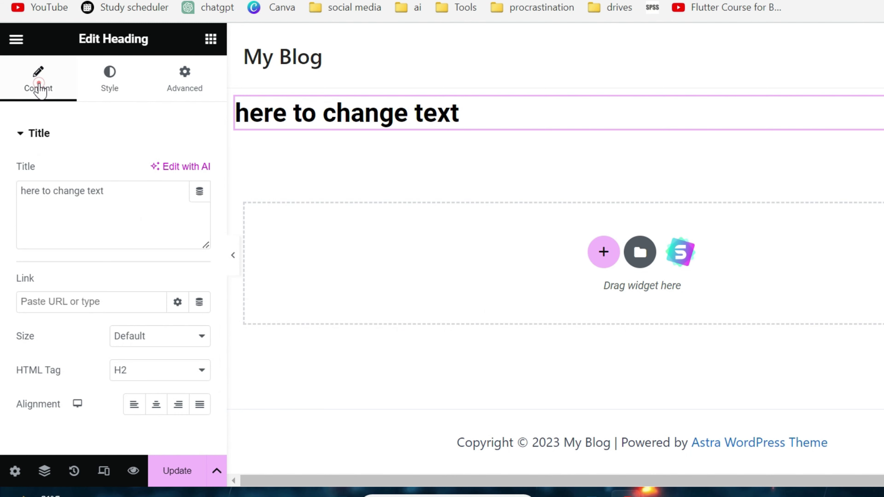
# - Set the heading typography to Rubik Distressed at about 99 px
pyautogui.click(104, 91)
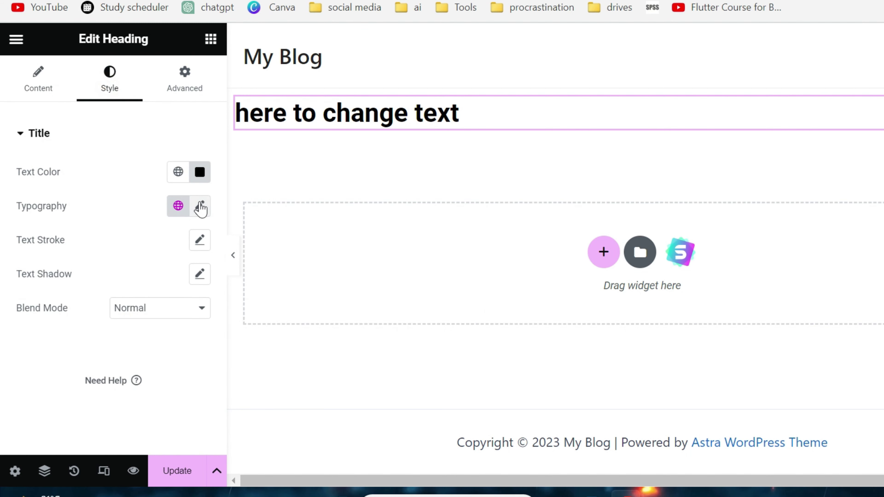
pyautogui.click(200, 208)
pyautogui.click(146, 284)
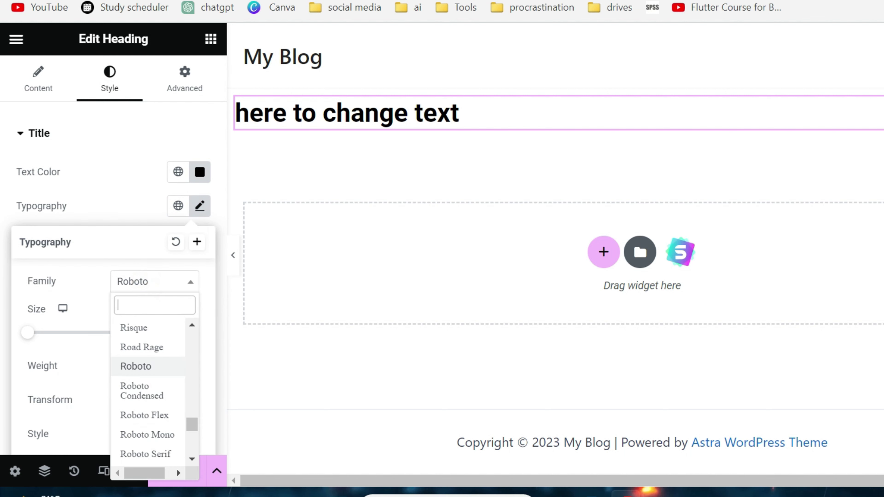
pyautogui.scroll(-10, 140, 362)
pyautogui.click(140, 363)
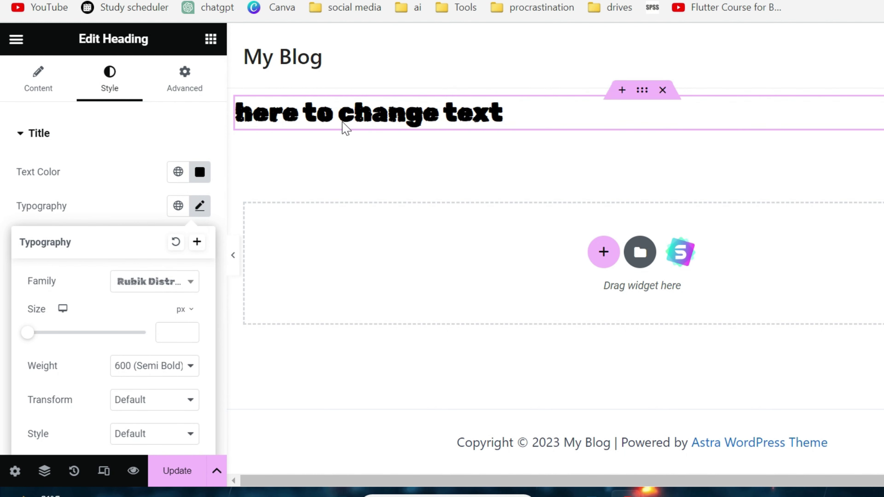
pyautogui.click(26, 334)
pyautogui.moveTo(80, 334)
pyautogui.mouseDown()
pyautogui.moveTo(96, 336)
pyautogui.moveTo(84, 339)
pyautogui.mouseUp()
pyautogui.click(94, 198)
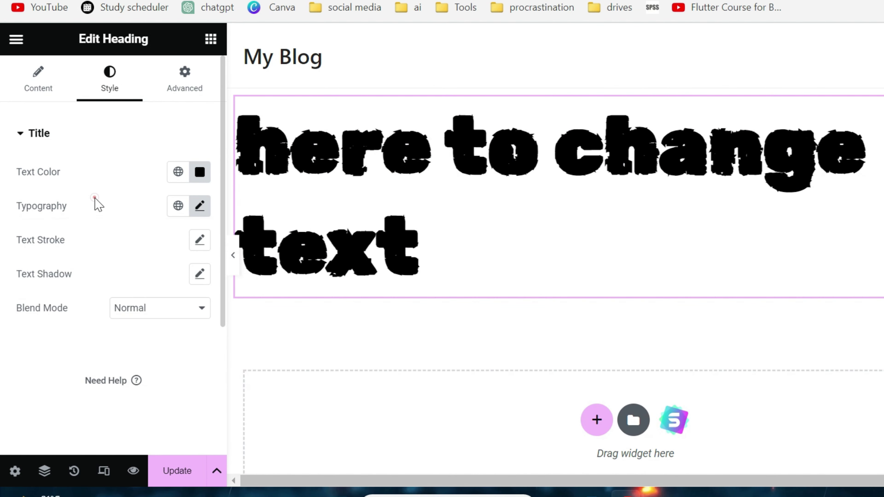
pyautogui.click(194, 241)
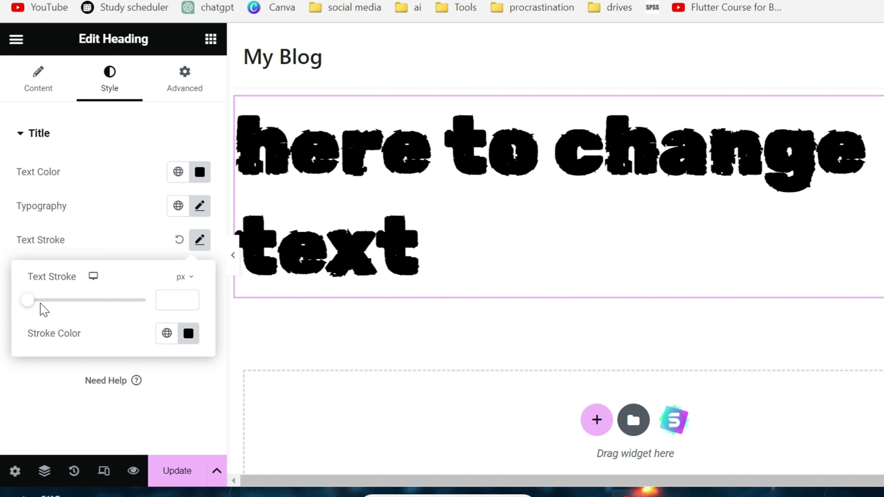
pyautogui.click(119, 211)
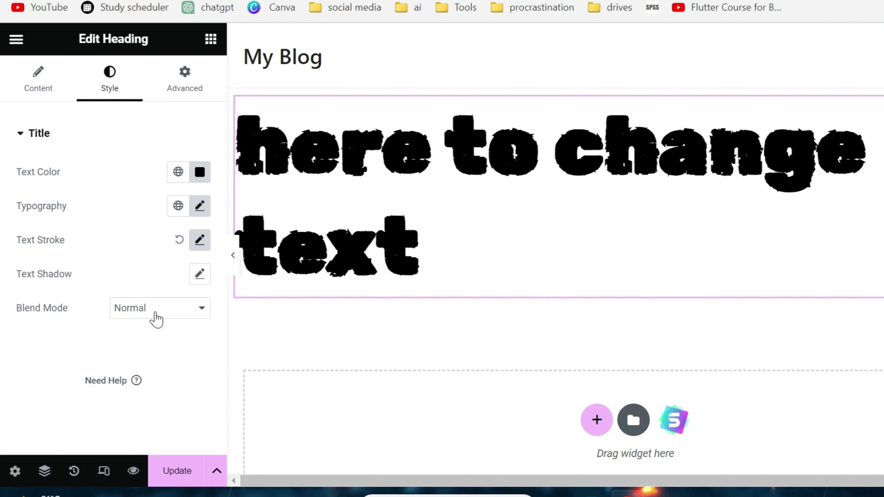
# - Try Fade In Right and Rotate In Down Left entrances before settling on Light Speed In
pyautogui.click(174, 86)
pyautogui.scroll(-10, 102, 336)
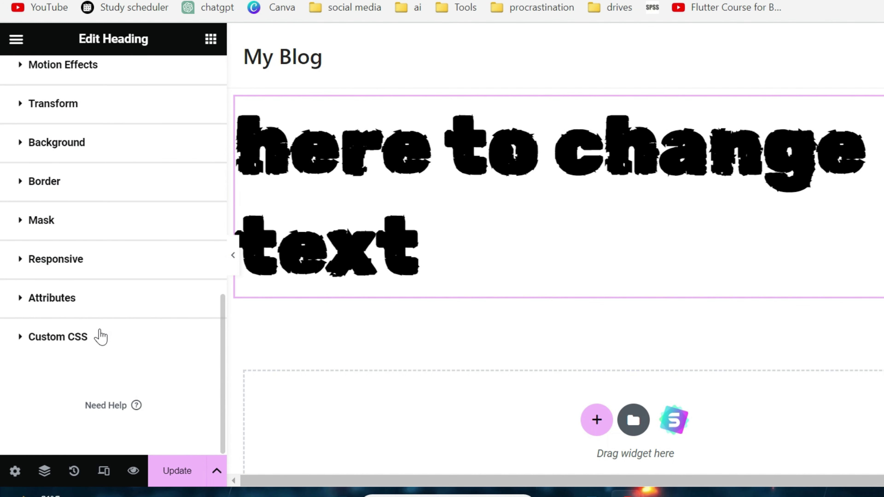
pyautogui.scroll(7, 148, 176)
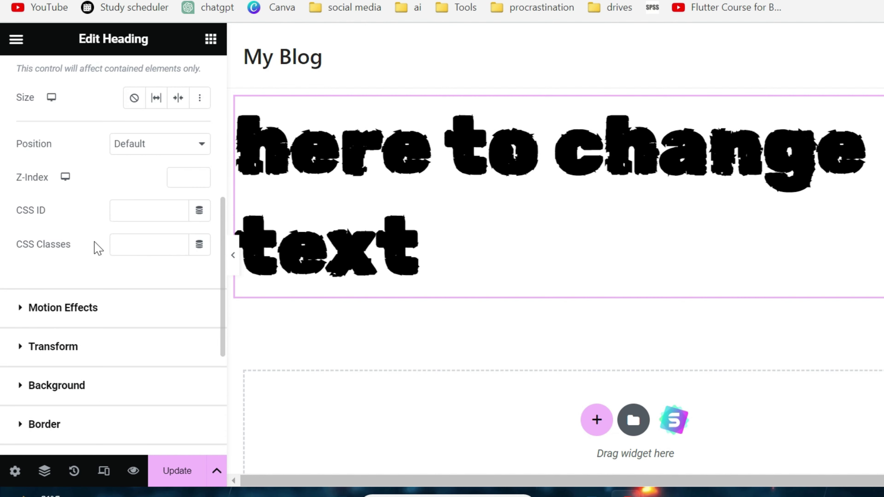
pyautogui.click(33, 313)
pyautogui.click(79, 230)
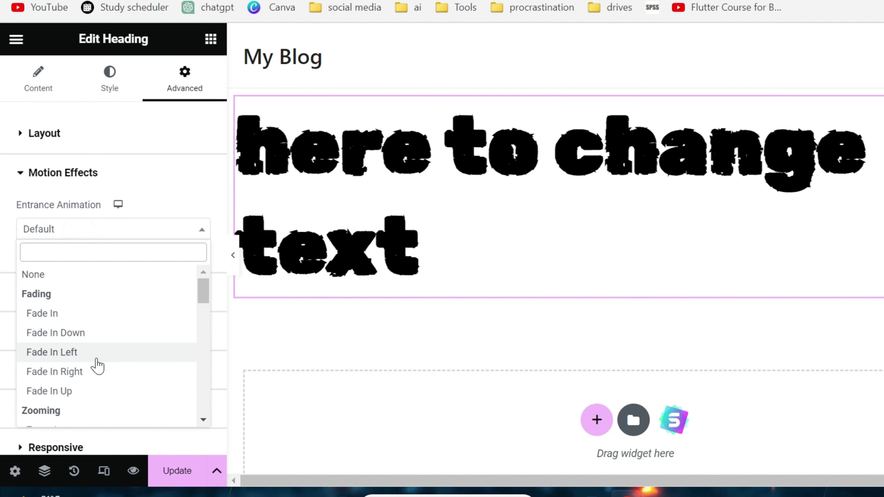
pyautogui.click(90, 371)
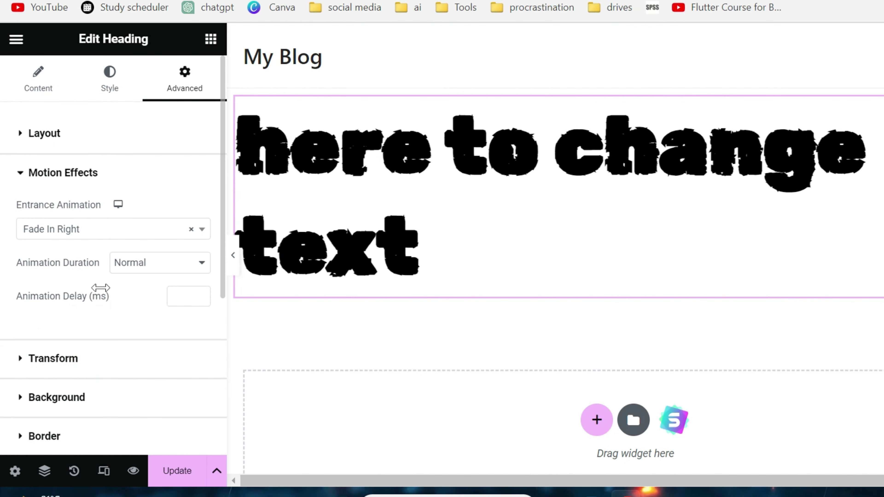
pyautogui.click(114, 230)
pyautogui.scroll(-5, 114, 324)
pyautogui.click(92, 376)
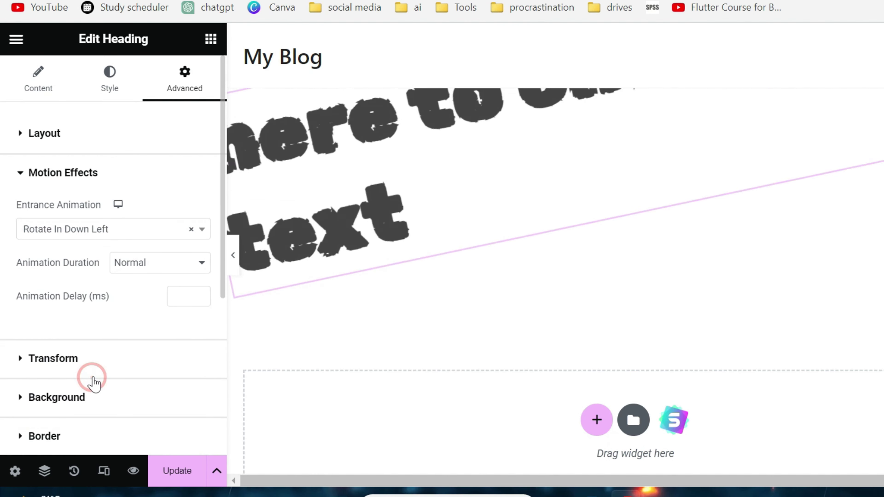
pyautogui.click(83, 231)
pyautogui.scroll(-5, 105, 336)
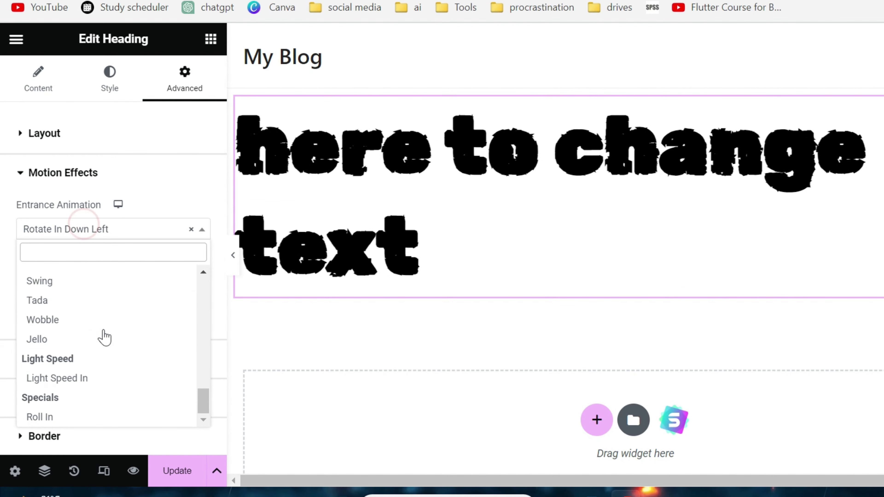
pyautogui.click(74, 383)
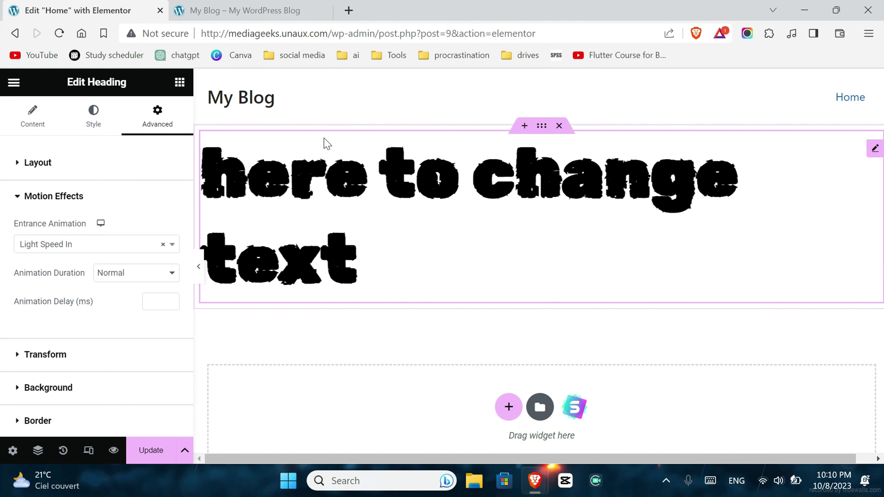
# - Delete the distressed heading section from the Home page
pyautogui.click(559, 125)
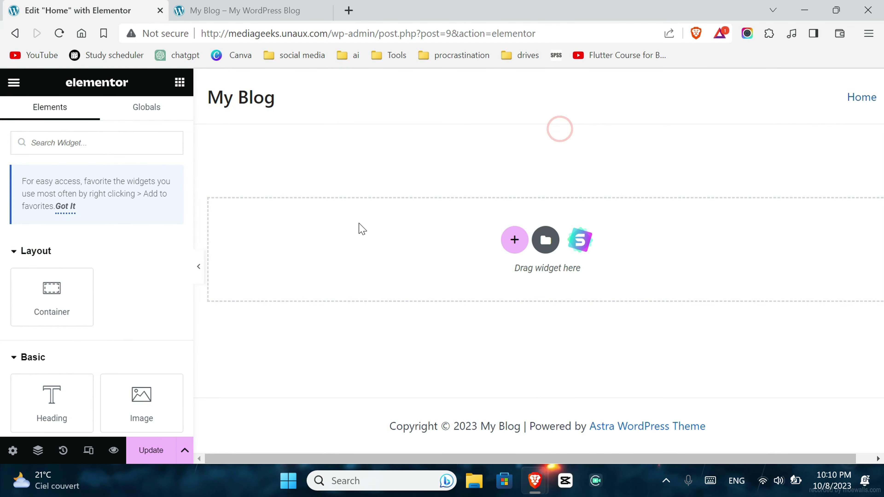
pyautogui.click(369, 228)
pyautogui.scroll(-15, 68, 339)
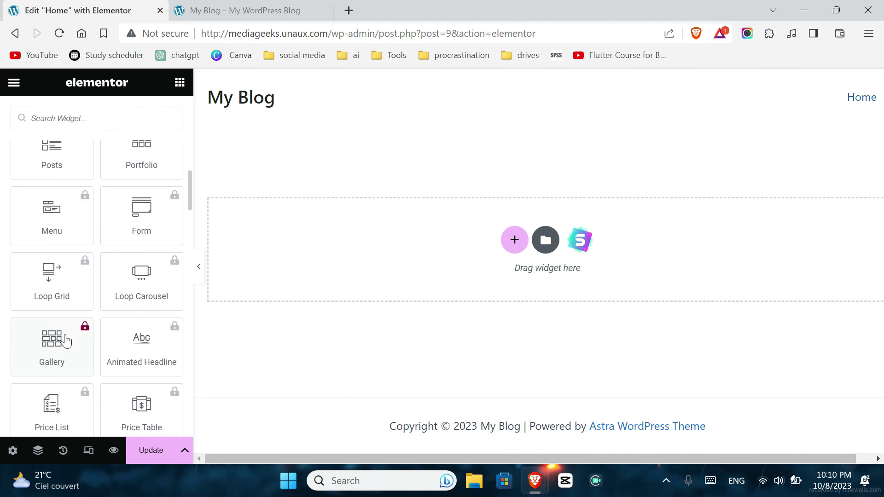
pyautogui.scroll(-10, 65, 334)
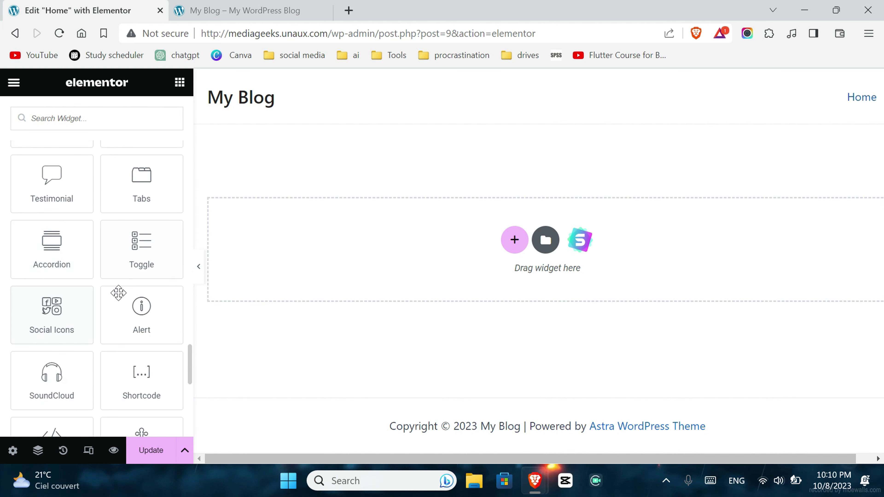
pyautogui.scroll(-2, 52, 330)
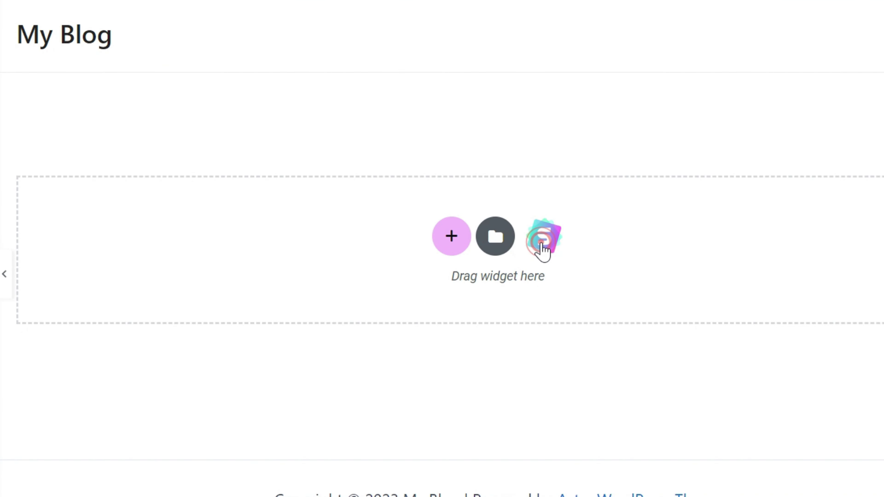
# - Browse the template library, previewing the pink portfolio CV and then Outdoor Adventure Home
pyautogui.click(541, 245)
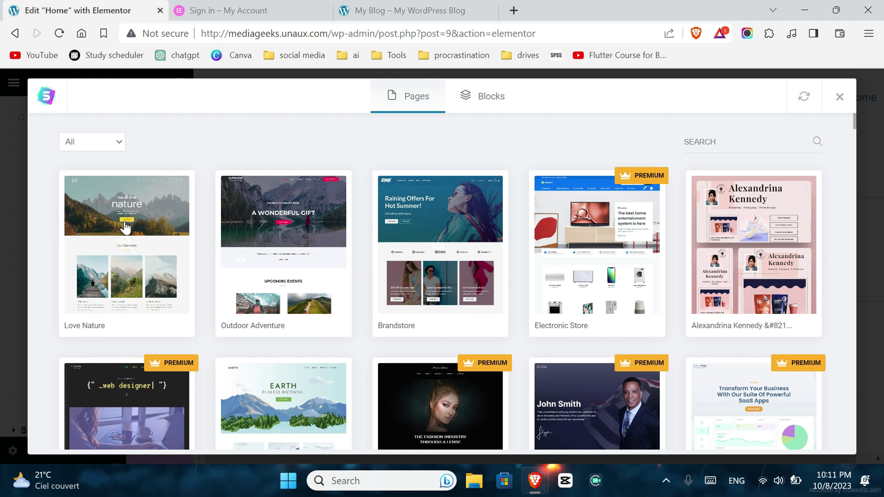
pyautogui.scroll(-6, 641, 296)
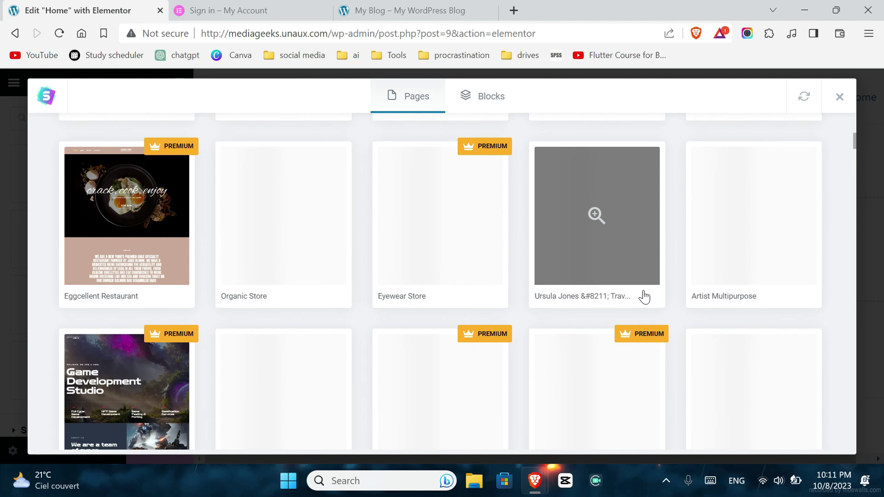
pyautogui.scroll(6, 641, 241)
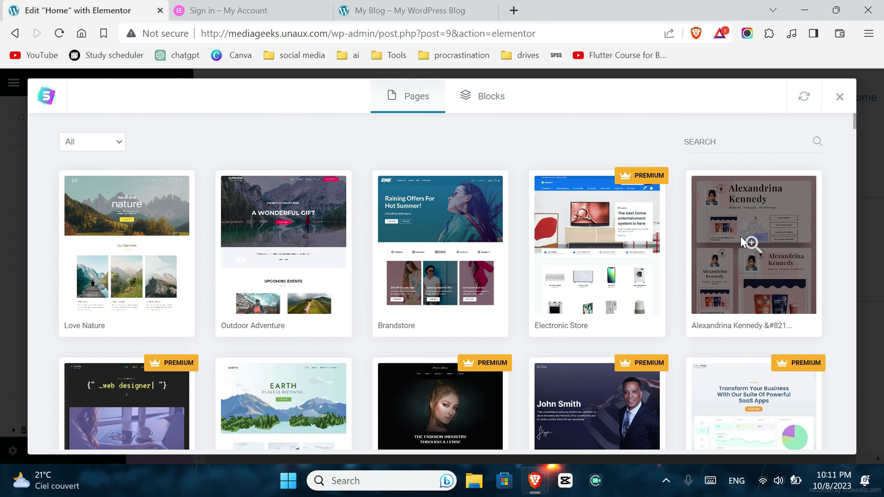
pyautogui.click(744, 242)
pyautogui.scroll(-5, 409, 312)
pyautogui.scroll(5, 408, 313)
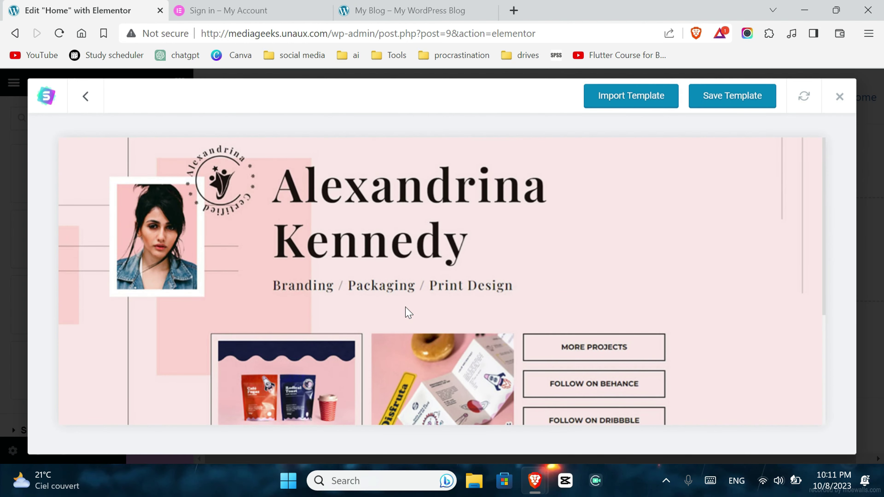
pyautogui.click(85, 97)
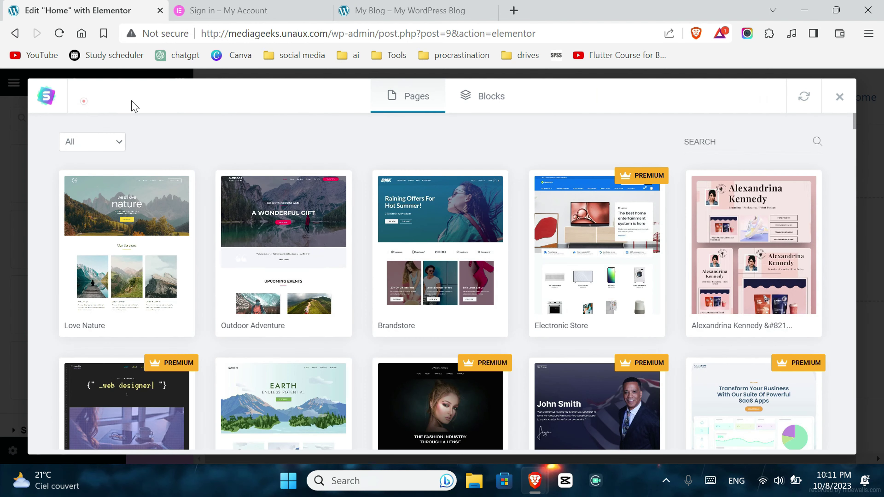
pyautogui.click(275, 299)
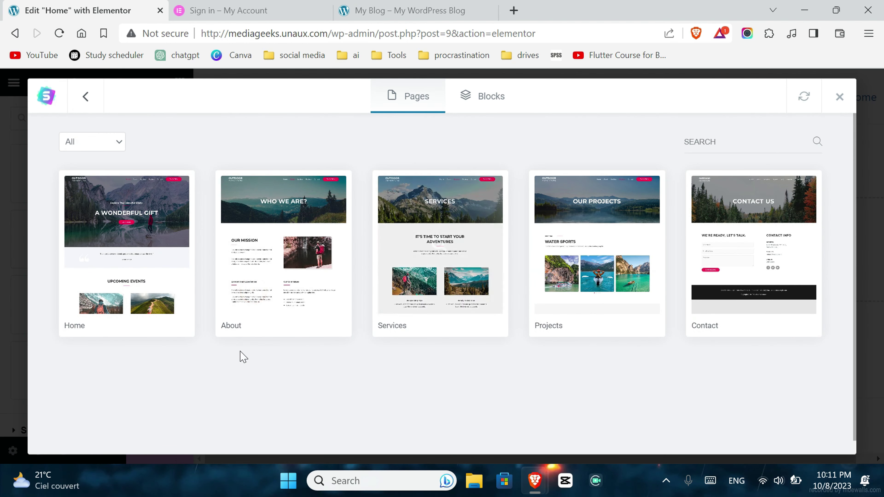
pyautogui.click(101, 266)
pyautogui.scroll(-10, 667, 221)
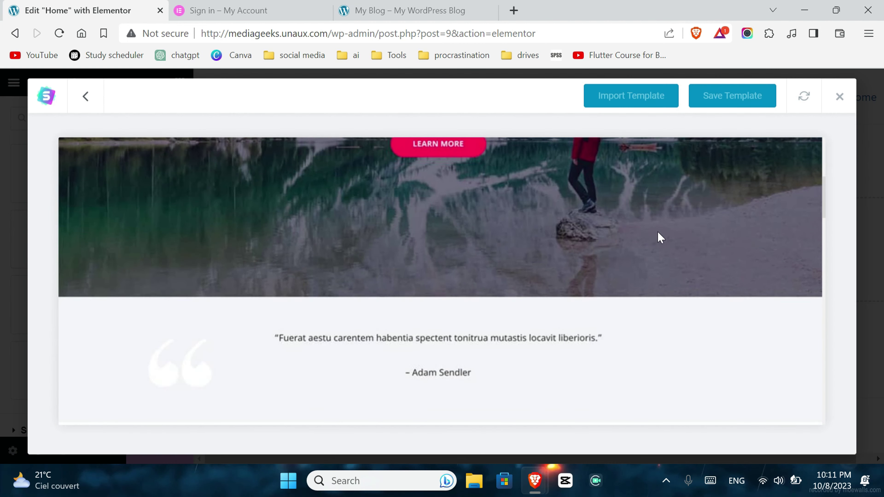
pyautogui.scroll(10, 526, 279)
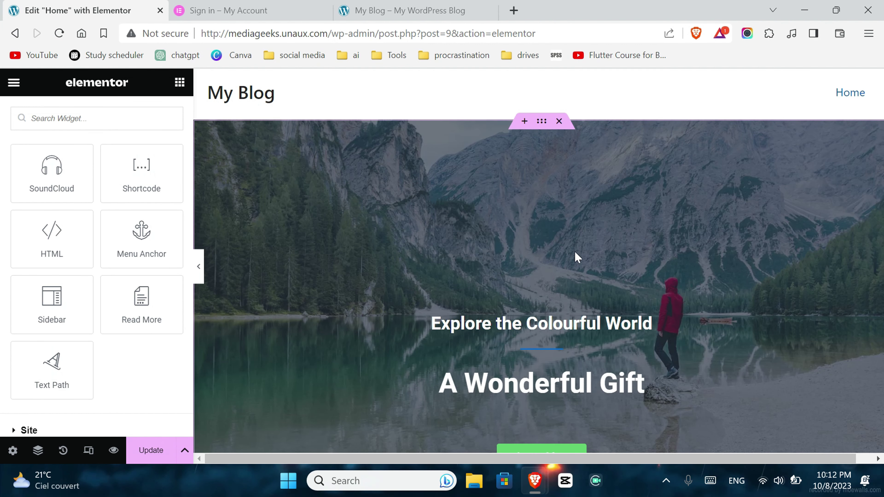
# - Scroll through the imported demo, selecting its headings and the Learn More button
pyautogui.scroll(-5, 524, 350)
pyautogui.scroll(-10, 519, 337)
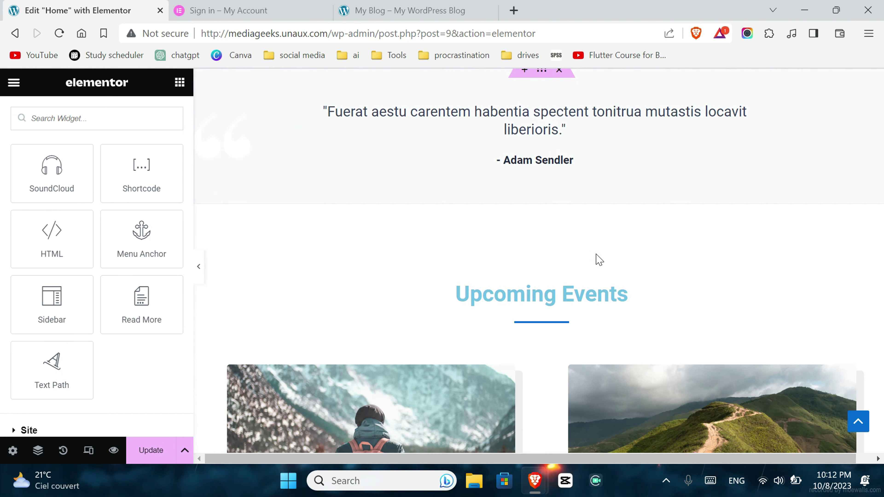
pyautogui.scroll(-15, 574, 279)
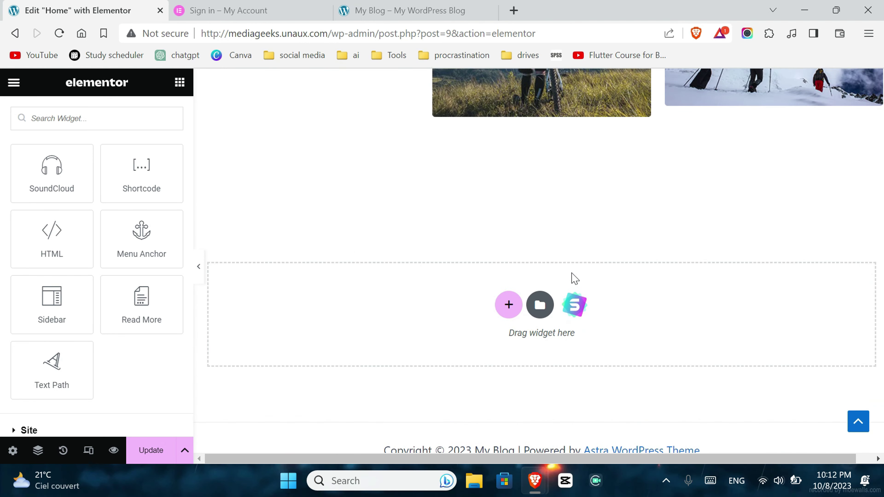
pyautogui.scroll(20, 572, 279)
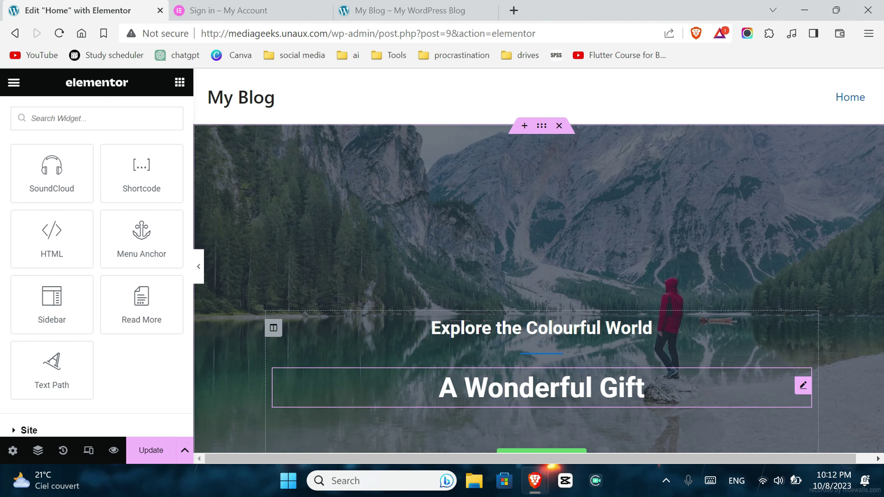
pyautogui.click(650, 328)
pyautogui.scroll(-5, 571, 195)
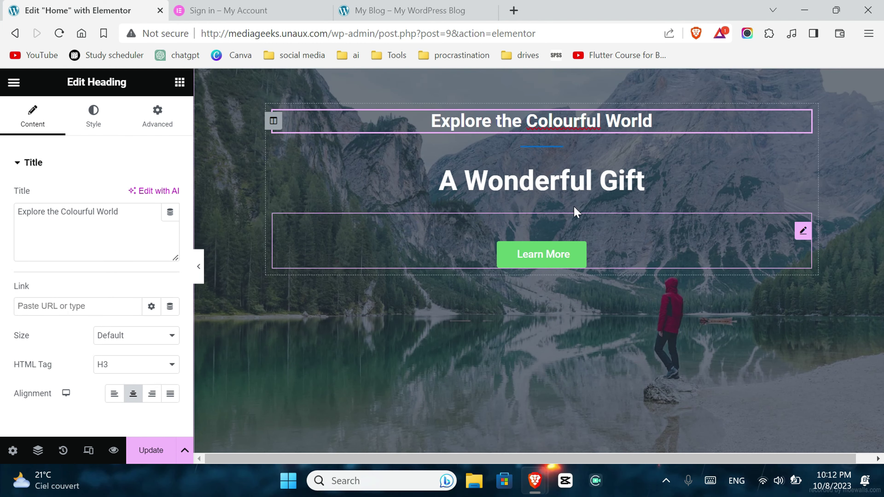
pyautogui.click(572, 196)
pyautogui.click(657, 250)
pyautogui.scroll(-10, 481, 299)
pyautogui.scroll(-15, 481, 299)
pyautogui.scroll(20, 448, 294)
pyautogui.scroll(5, 454, 292)
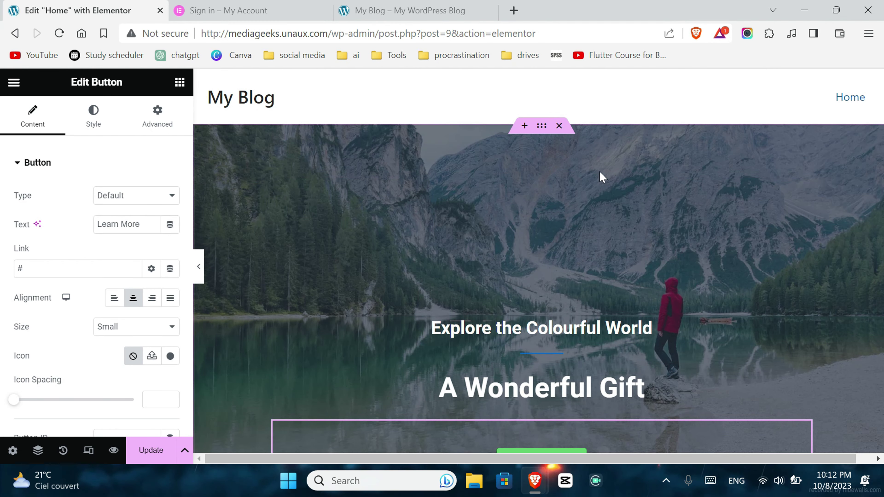
# - Delete the hero, testimonial, Upcoming Events and Explore The World sections, then Google 'tyler templates'
pyautogui.click(559, 125)
pyautogui.click(559, 126)
pyautogui.click(558, 125)
pyautogui.click(559, 126)
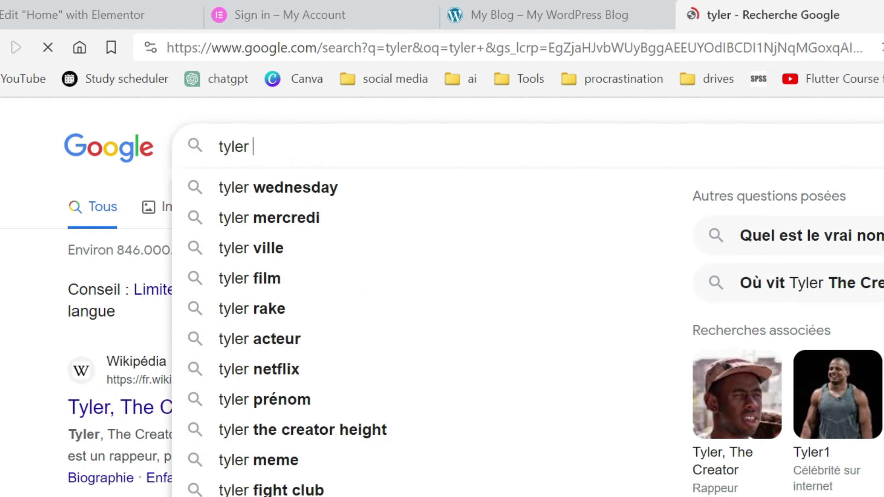
pyautogui.write('templat')
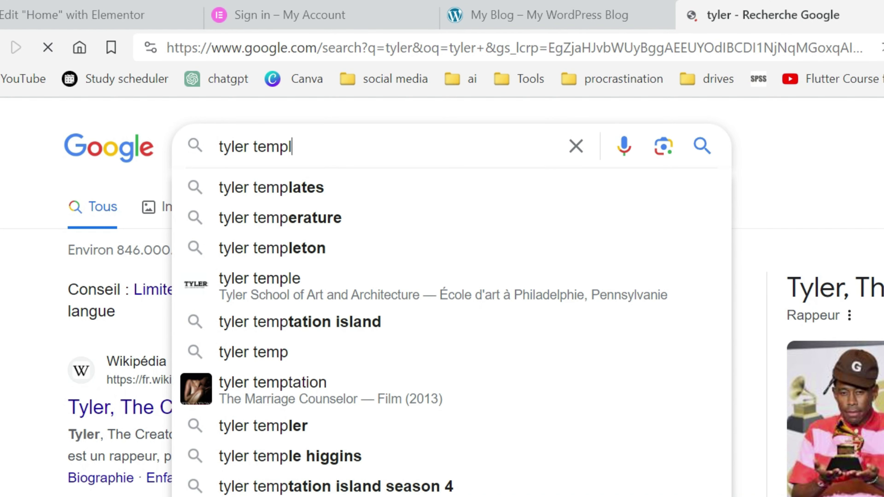
pyautogui.write('es')
pyautogui.press('Return')
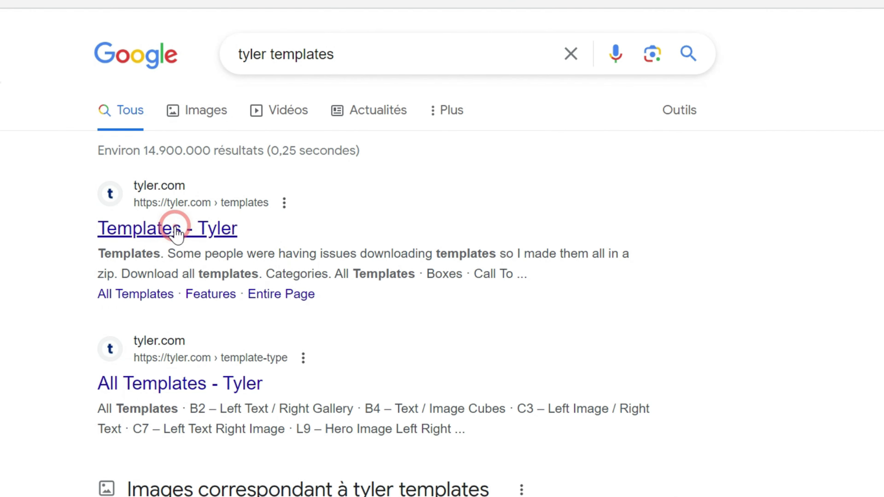
# - Open Tyler's Templates page and browse the Entire Page category
pyautogui.click(175, 229)
pyautogui.scroll(-5, 174, 192)
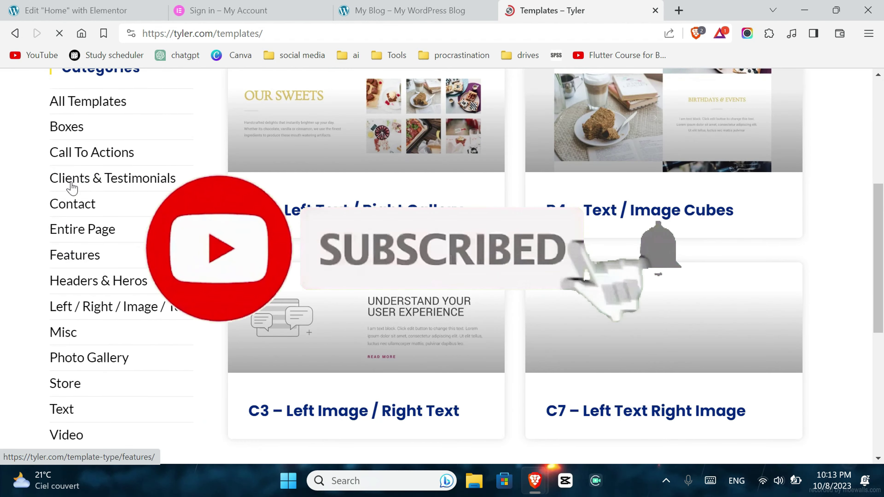
pyautogui.scroll(4, 558, 335)
pyautogui.scroll(-6, 668, 362)
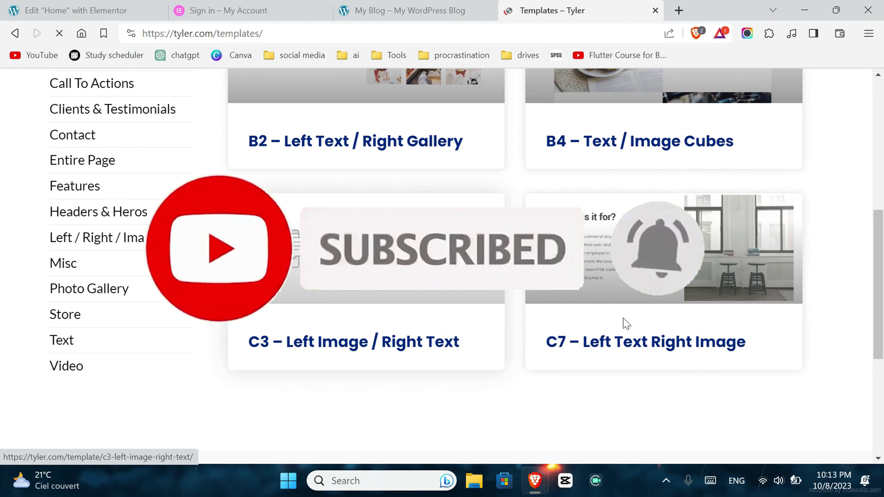
pyautogui.scroll(-5, 290, 298)
pyautogui.scroll(5, 289, 298)
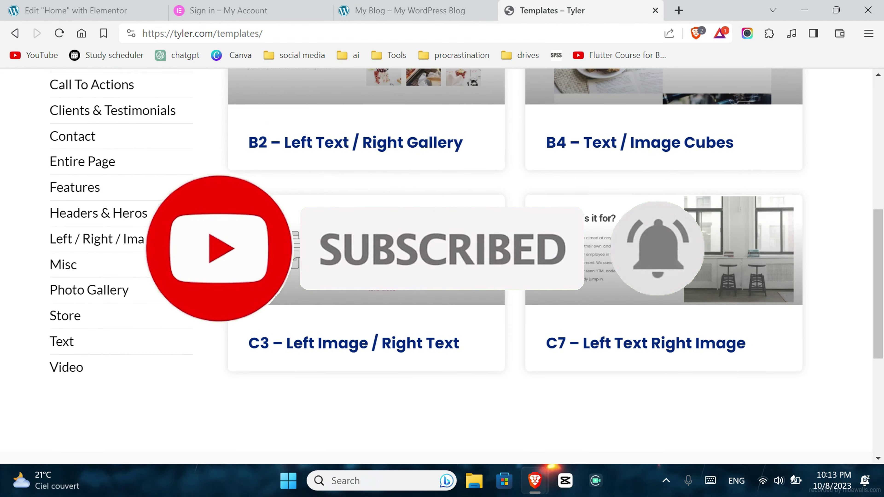
pyautogui.scroll(4, 12, 298)
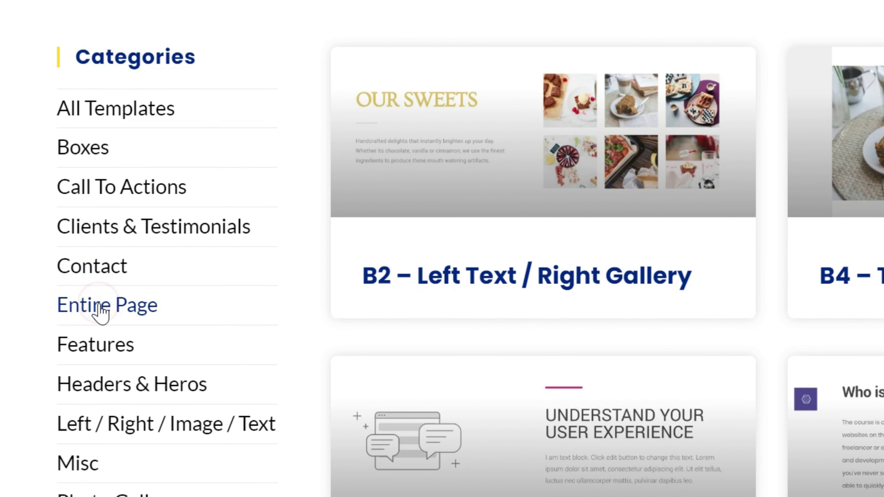
pyautogui.click(104, 305)
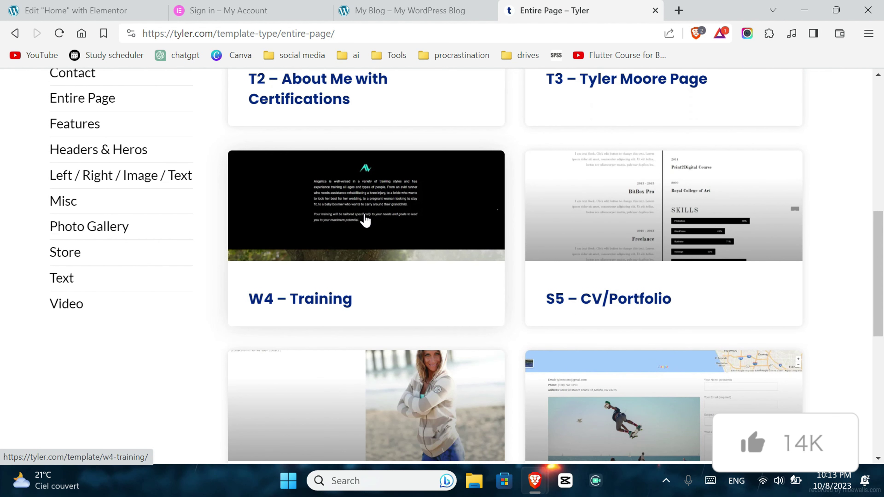
pyautogui.scroll(-2, 606, 236)
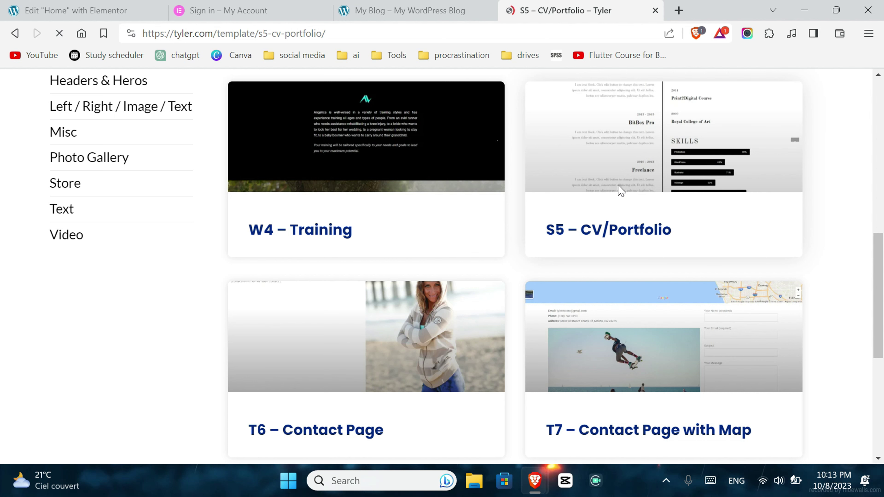
pyautogui.scroll(-8, 592, 217)
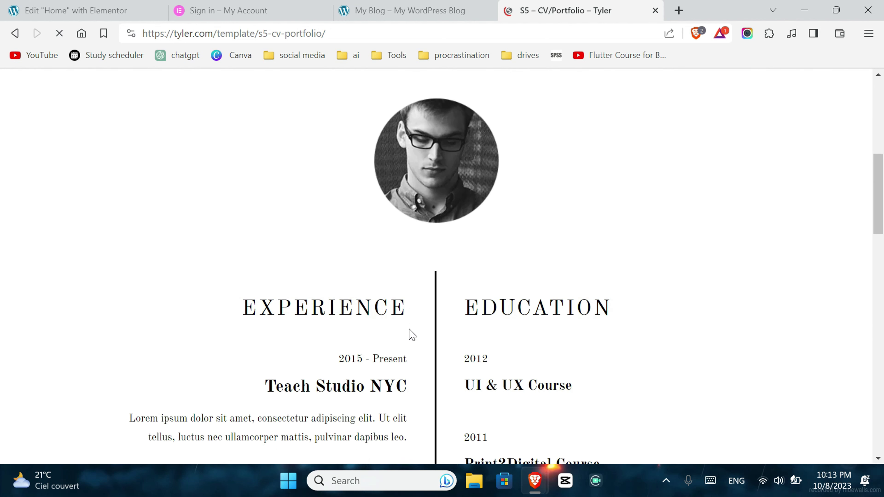
pyautogui.scroll(-15, 415, 303)
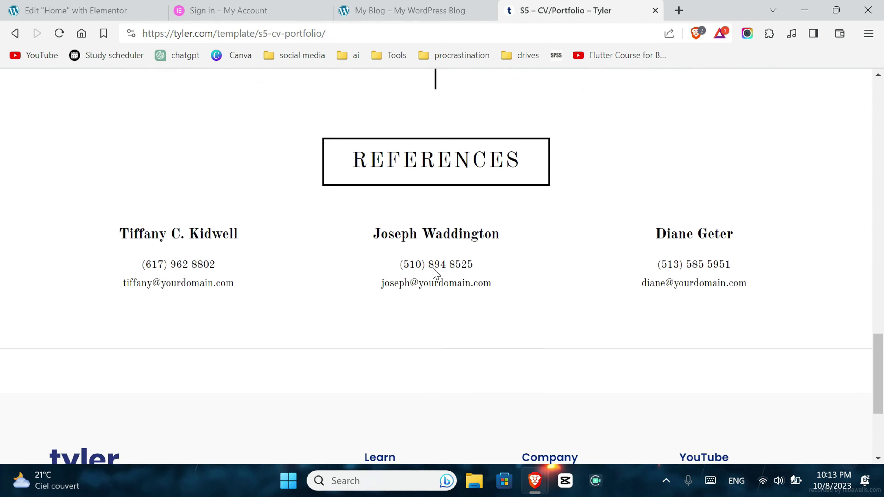
pyautogui.scroll(-3, 333, 295)
pyautogui.scroll(15, 333, 294)
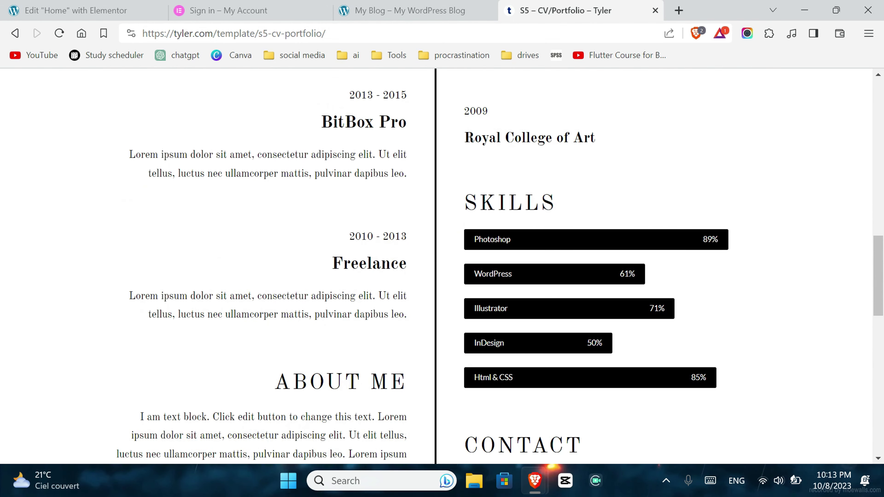
pyautogui.scroll(15, 323, 275)
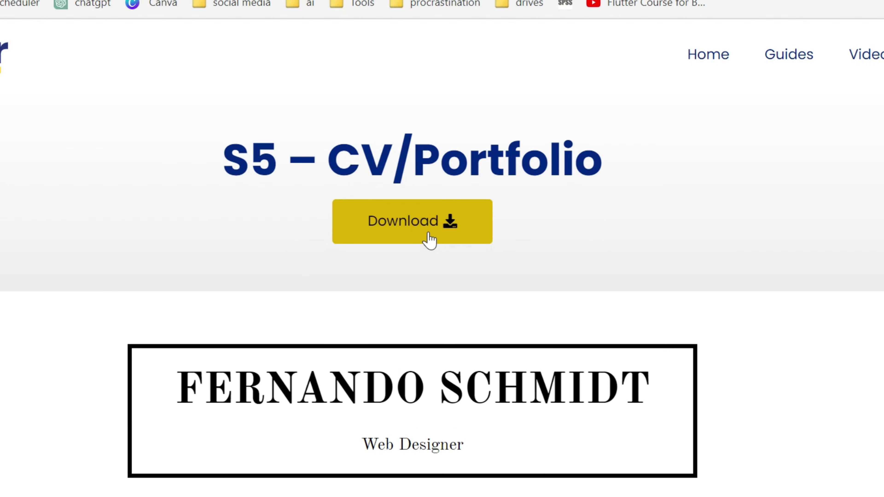
# - Download the S5 – CV/Portfolio template as S5.json into Downloads
pyautogui.click(432, 240)
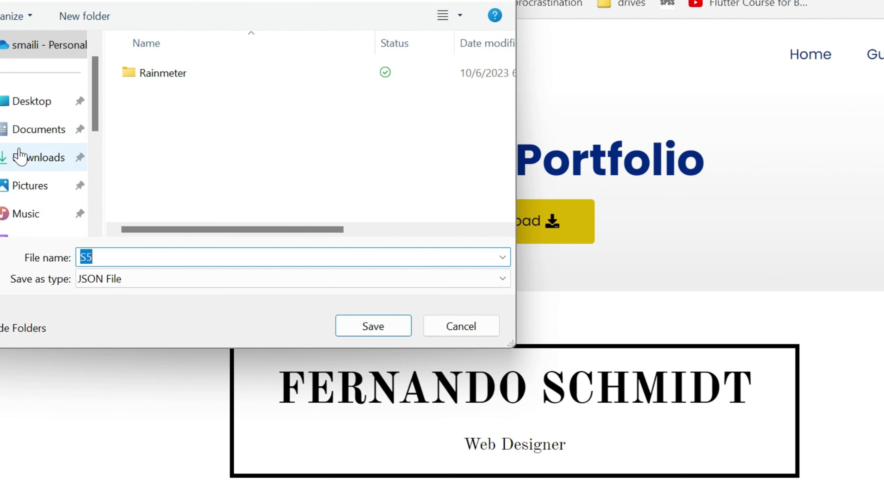
pyautogui.click(22, 159)
pyautogui.click(386, 328)
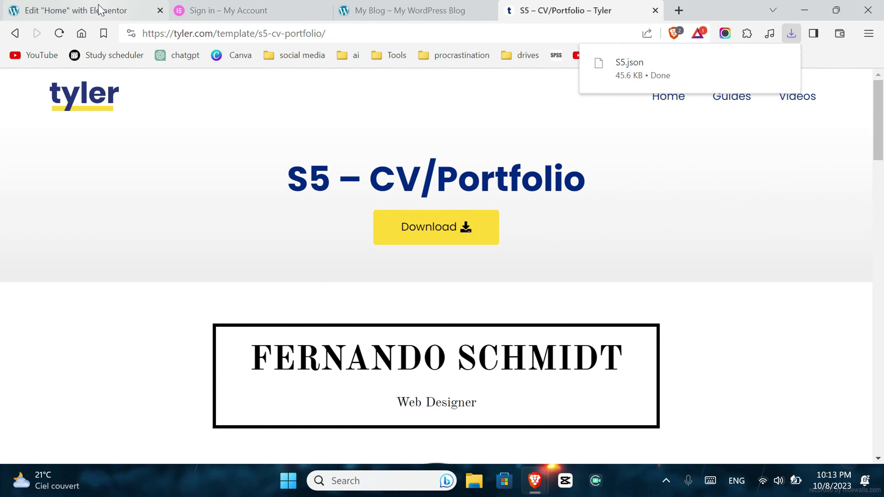
# - Upload S5.json from Downloads into the Elementor template library
pyautogui.click(99, 9)
pyautogui.click(579, 219)
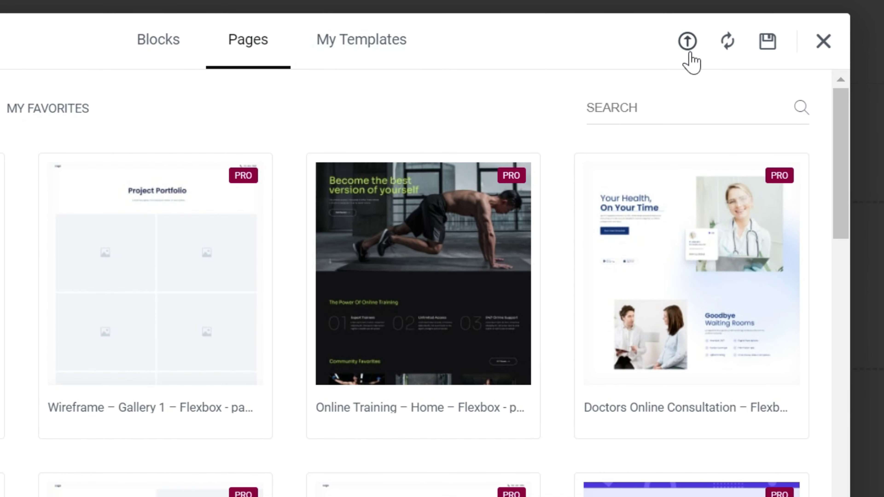
pyautogui.click(688, 43)
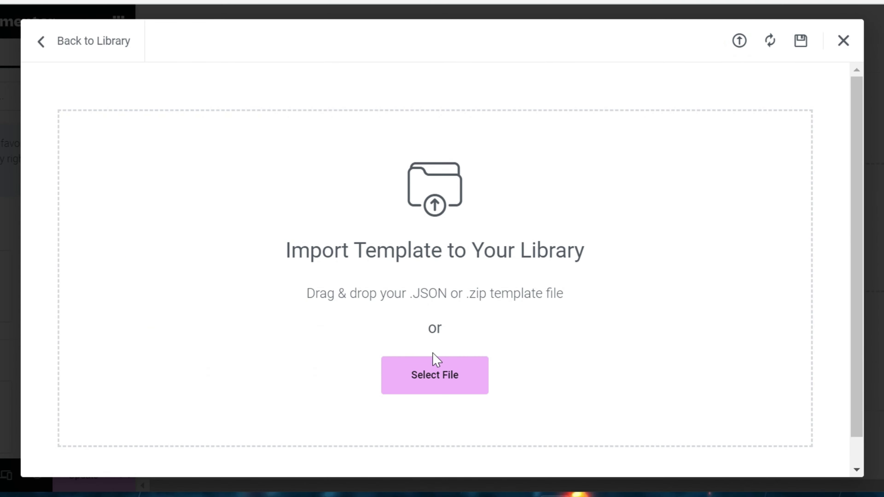
pyautogui.click(438, 374)
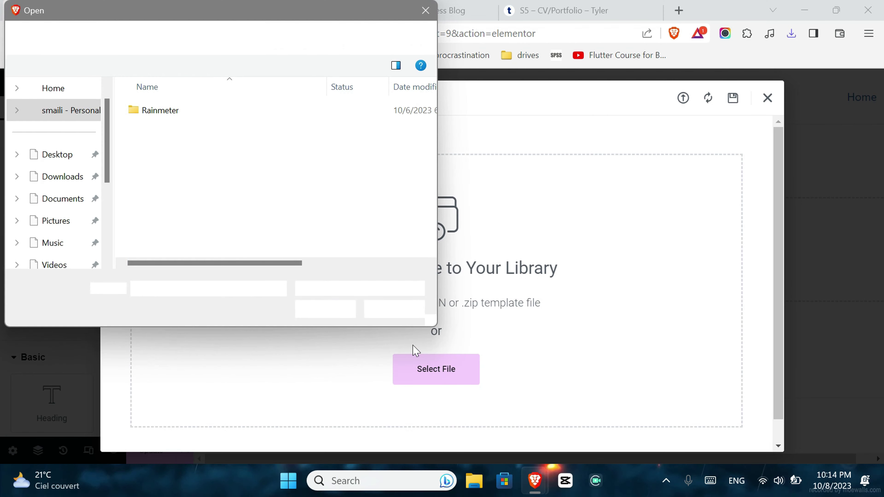
pyautogui.click(50, 156)
pyautogui.click(198, 127)
pyautogui.click(311, 307)
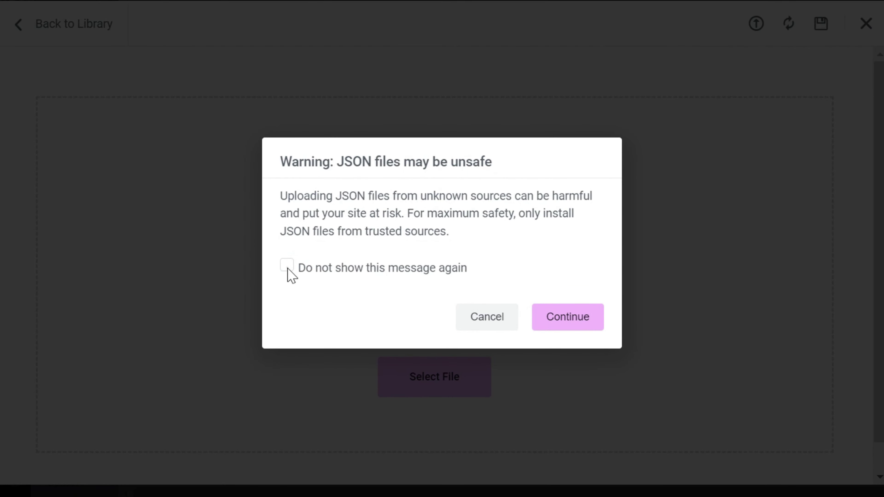
# - Allow unfiltered JSON uploads to finish the import, then insert S5 – CV/Portfolio into Home
pyautogui.click(286, 266)
pyautogui.click(570, 315)
pyautogui.click(542, 336)
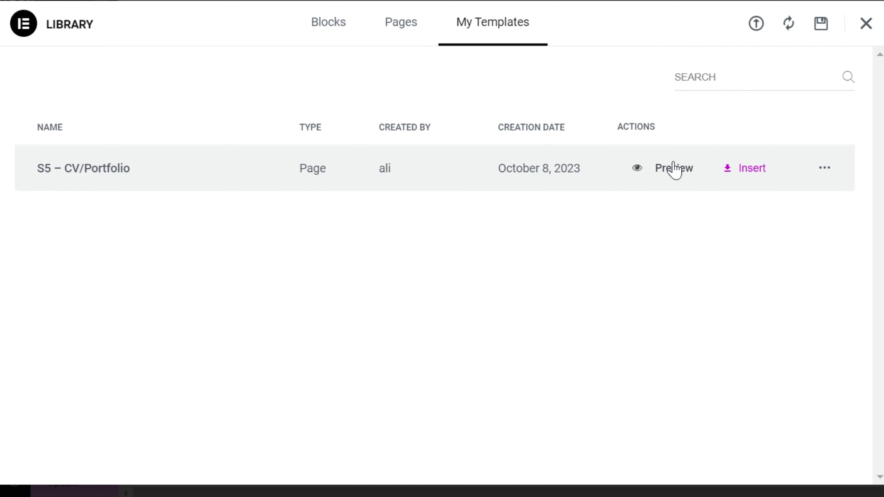
pyautogui.click(740, 178)
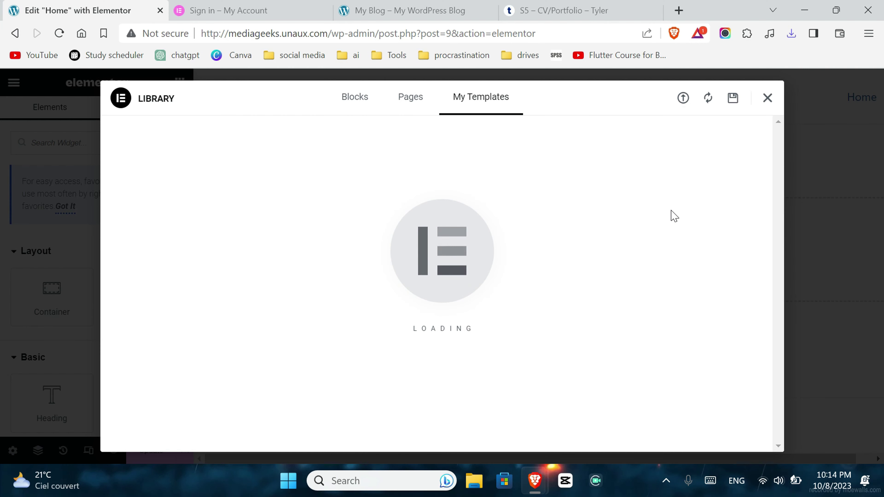
# - Replace the name heading's text with 'a'
pyautogui.scroll(-5, 517, 231)
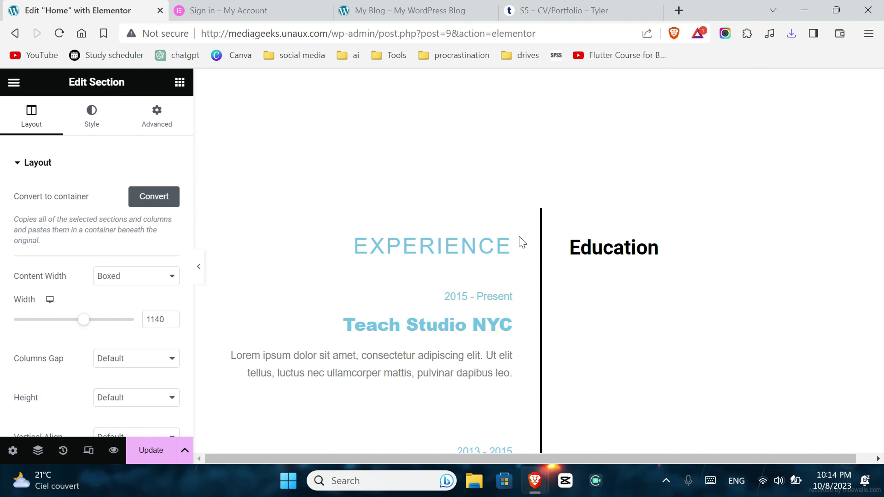
pyautogui.scroll(5, 519, 237)
pyautogui.doubleClick(525, 209)
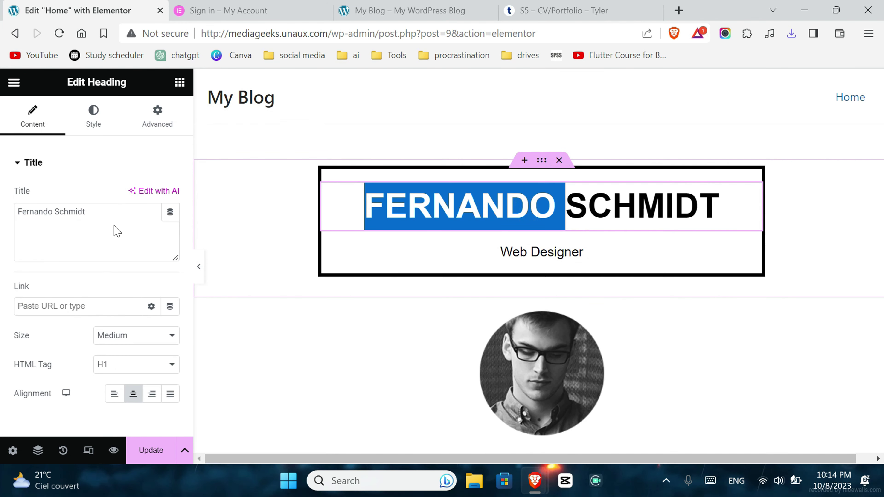
pyautogui.tripleClick(105, 224)
pyautogui.write('ali smaili')
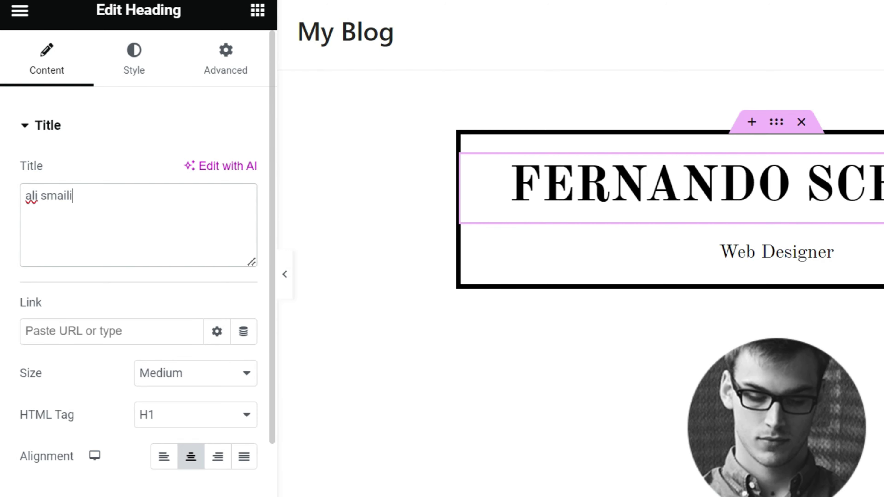
pyautogui.click(661, 218)
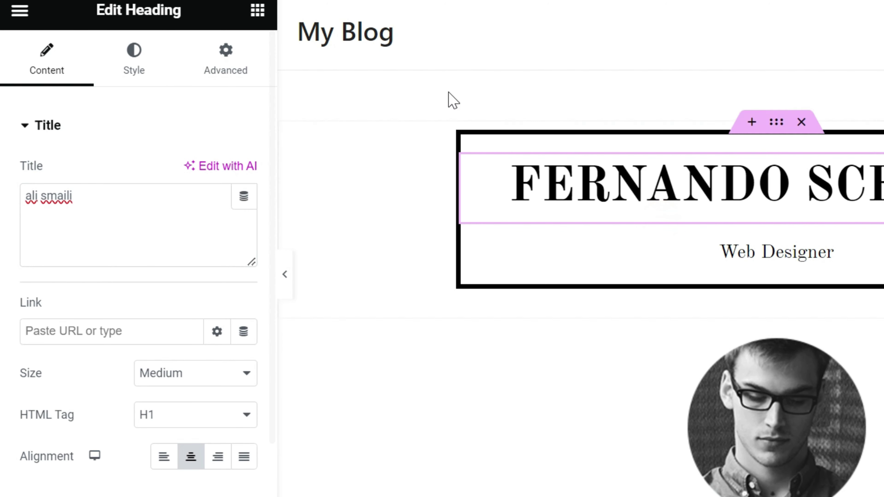
# - Move the circular portrait image into the empty section below the name header
pyautogui.click(788, 252)
pyautogui.scroll(-4, 458, 286)
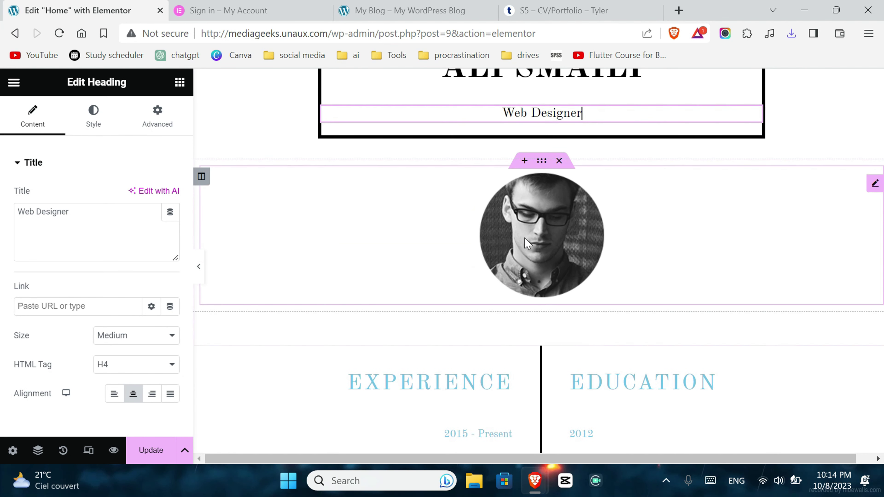
pyautogui.moveTo(538, 276); pyautogui.dragTo(529, 190)
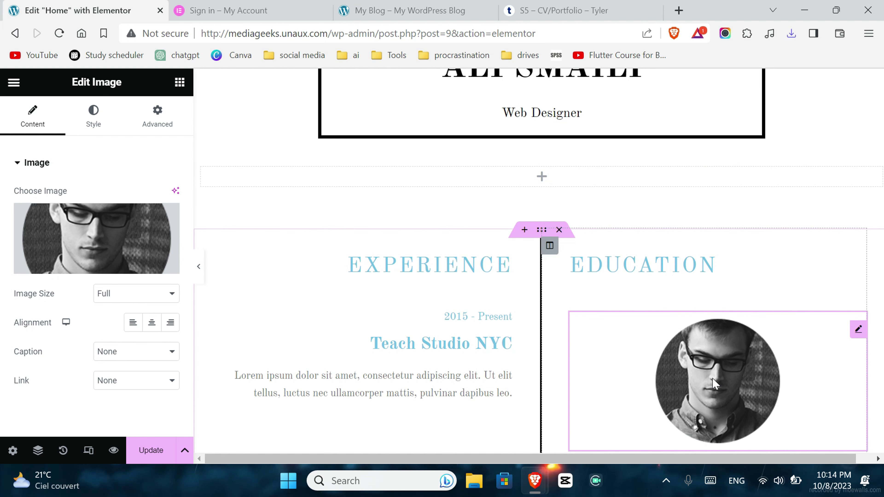
pyautogui.moveTo(711, 375); pyautogui.dragTo(528, 178)
pyautogui.click(551, 226)
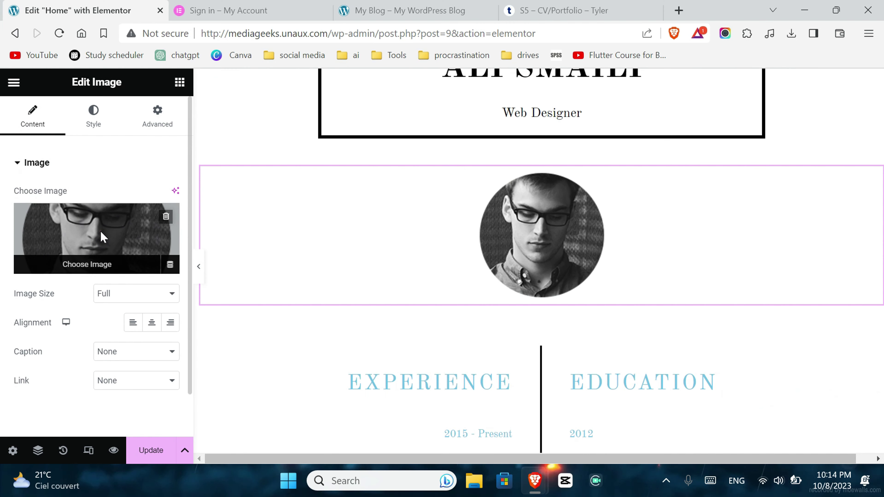
# - Start replacing the portrait with a computer file, then cancel, keeping the original
pyautogui.click(126, 212)
pyautogui.click(532, 292)
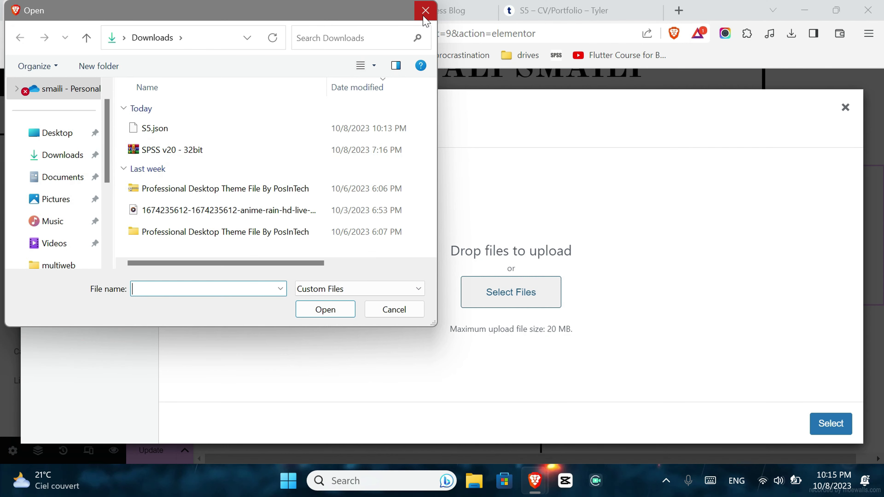
pyautogui.click(423, 16)
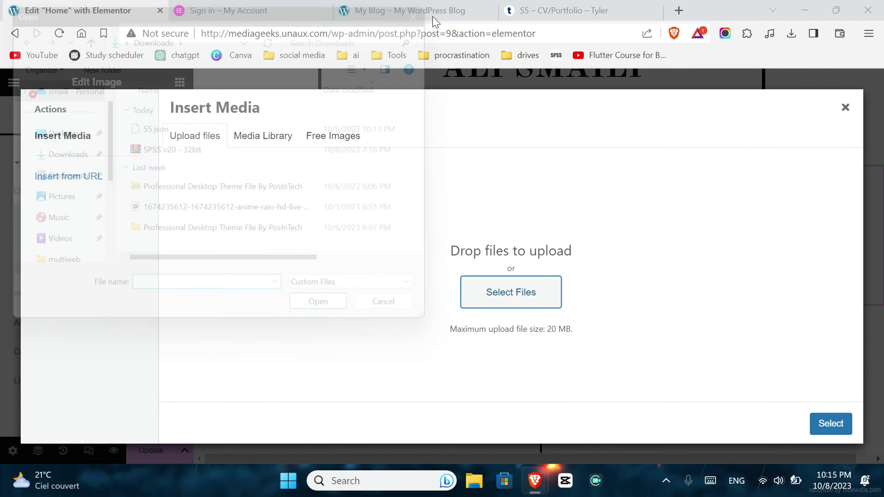
pyautogui.click(848, 108)
# - Inspect the Teach Studio NYC description and the Photoshop skill bar's title
pyautogui.scroll(-2, 584, 230)
pyautogui.scroll(-6, 485, 209)
pyautogui.click(506, 232)
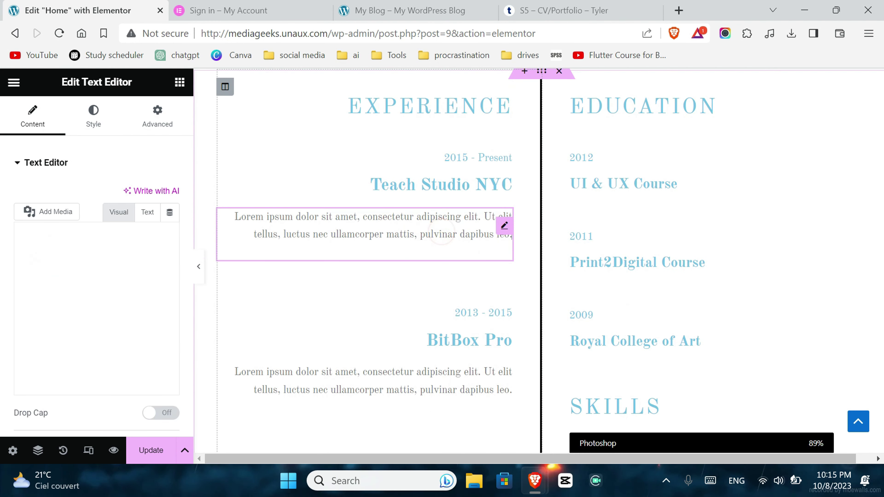
pyautogui.scroll(-4, 394, 251)
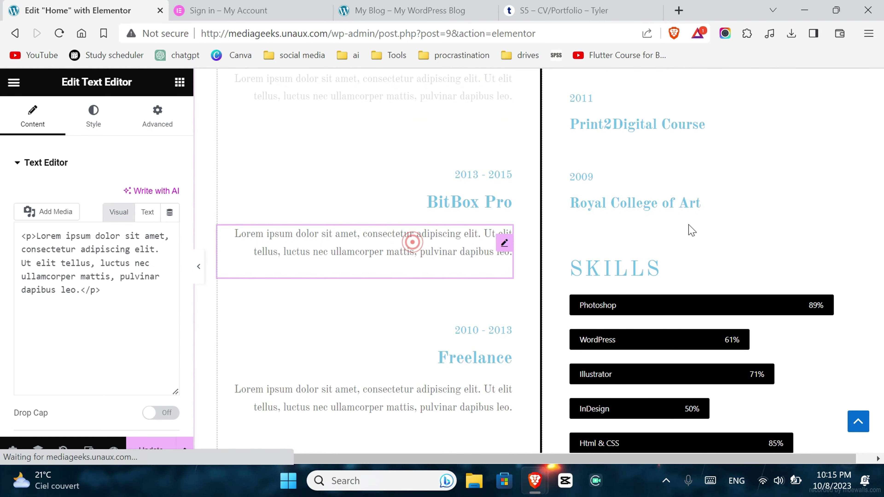
pyautogui.scroll(-2, 712, 233)
pyautogui.click(709, 236)
pyautogui.click(71, 211)
# - Scroll back up and select the top section containing the name box
pyautogui.scroll(-1, 153, 289)
pyautogui.scroll(1, 104, 306)
pyautogui.scroll(-8, 536, 260)
pyautogui.scroll(-2, 527, 302)
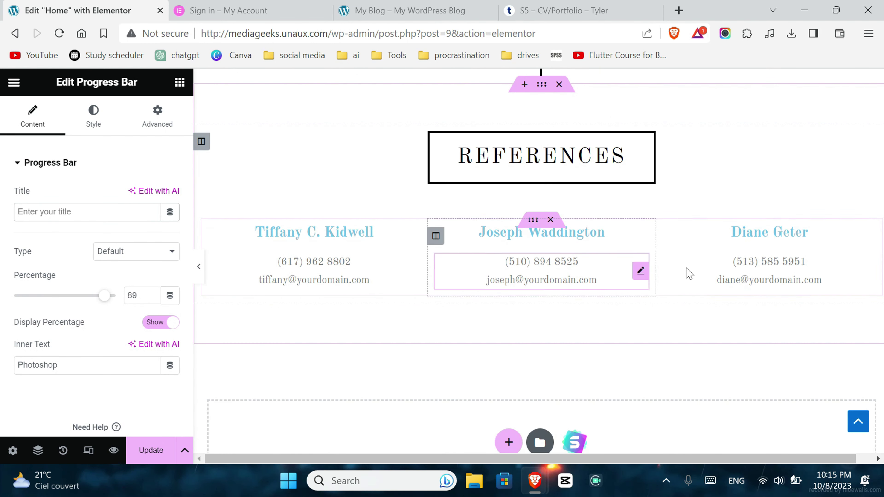
pyautogui.scroll(15, 410, 253)
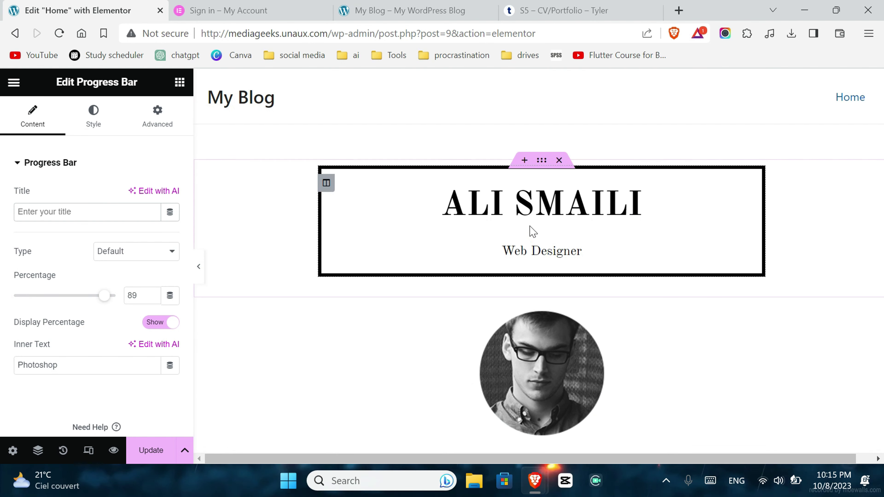
pyautogui.click(437, 229)
pyautogui.scroll(-18, 552, 209)
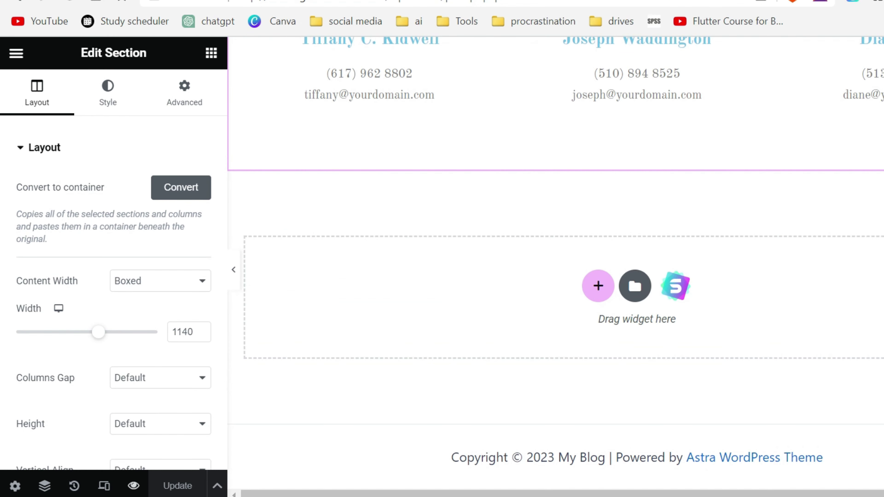
pyautogui.scroll(7, 266, 266)
# - Exit Elementor, with 'Exit to' set to WP Dashboard
pyautogui.click(18, 55)
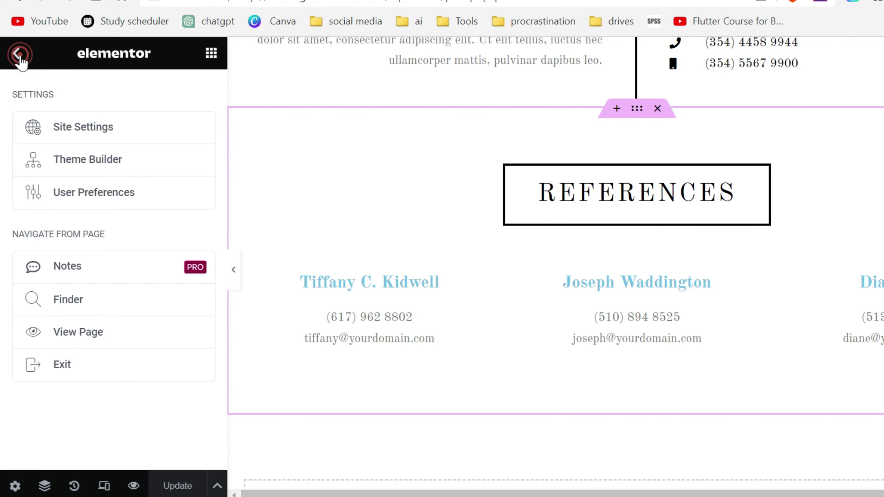
pyautogui.click(98, 363)
pyautogui.click(454, 298)
pyautogui.click(453, 340)
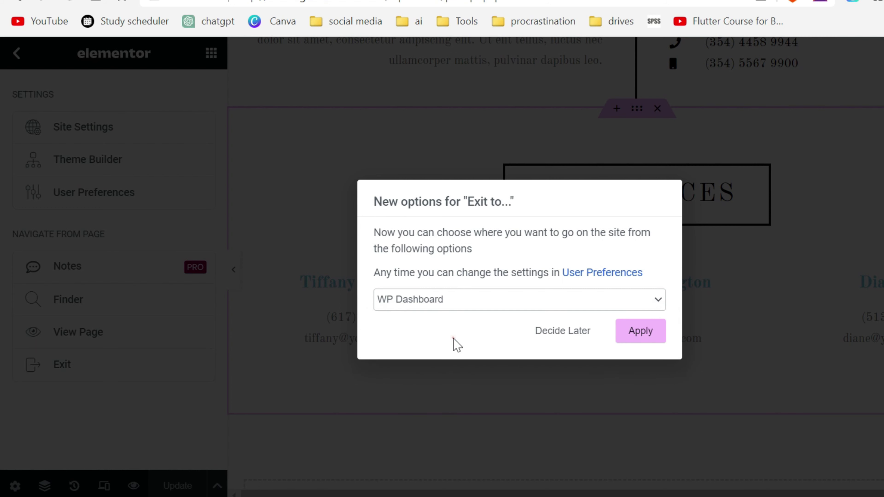
pyautogui.click(641, 331)
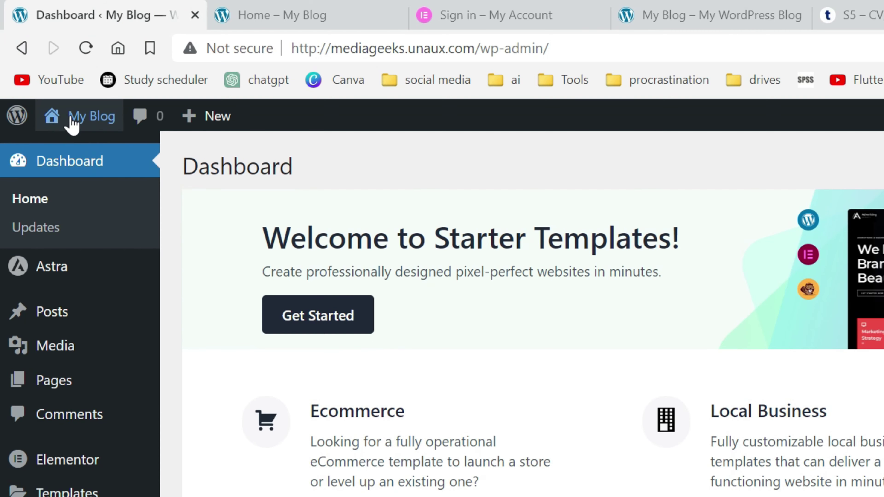
# - Visit the live site, showing only the Hello world! post, and return to the admin
pyautogui.moveTo(80, 117)
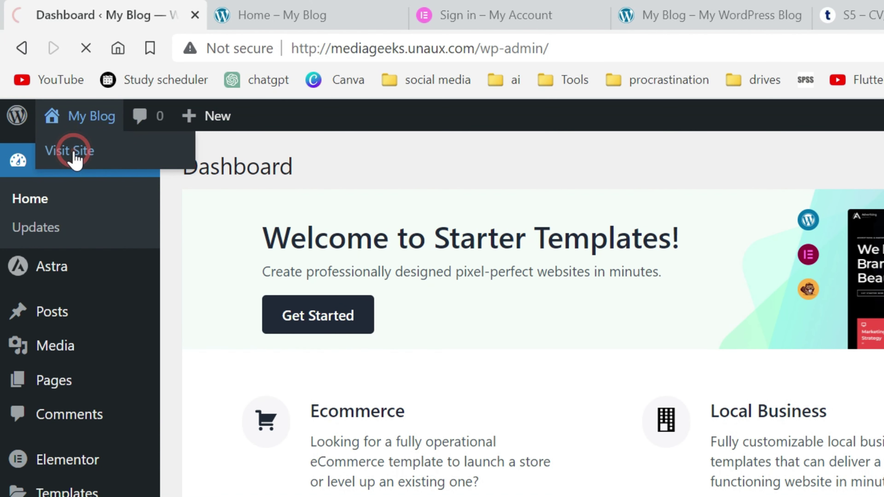
pyautogui.click(73, 152)
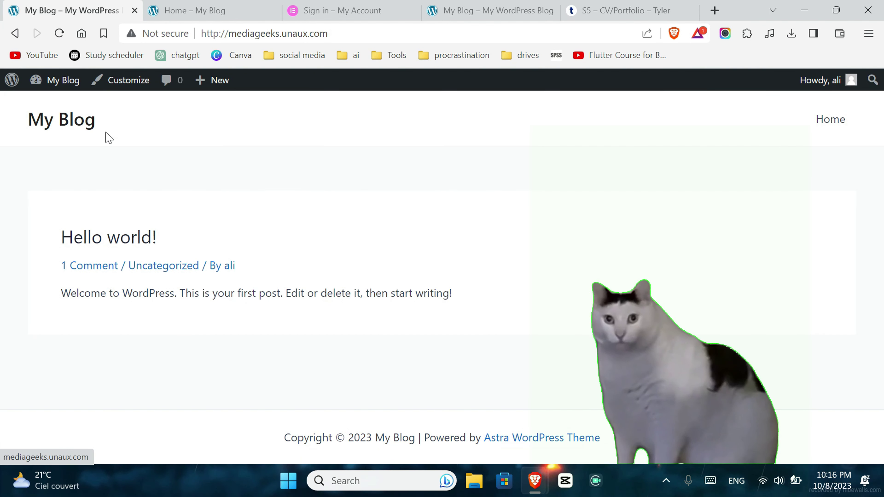
pyautogui.click(11, 82)
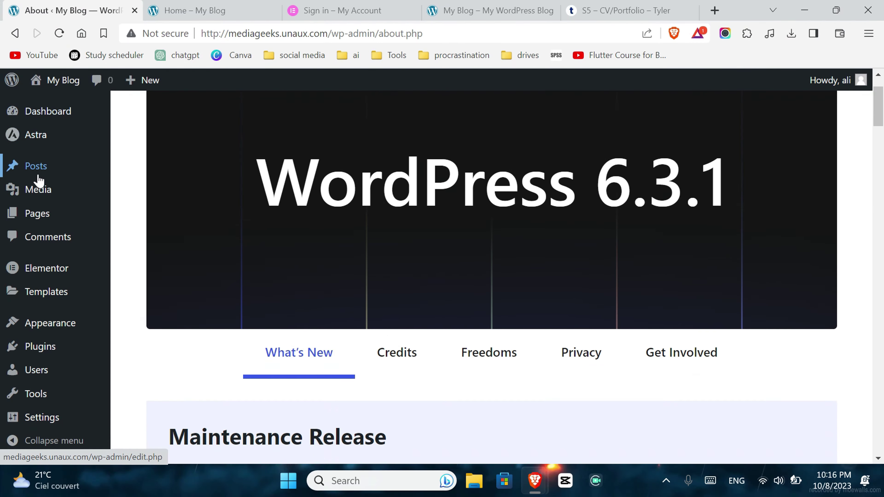
# - In Settings > Reading, make the static Home page the homepage and save
pyautogui.scroll(-3, 49, 313)
pyautogui.moveTo(46, 496)
pyautogui.scroll(-5, 49, 372)
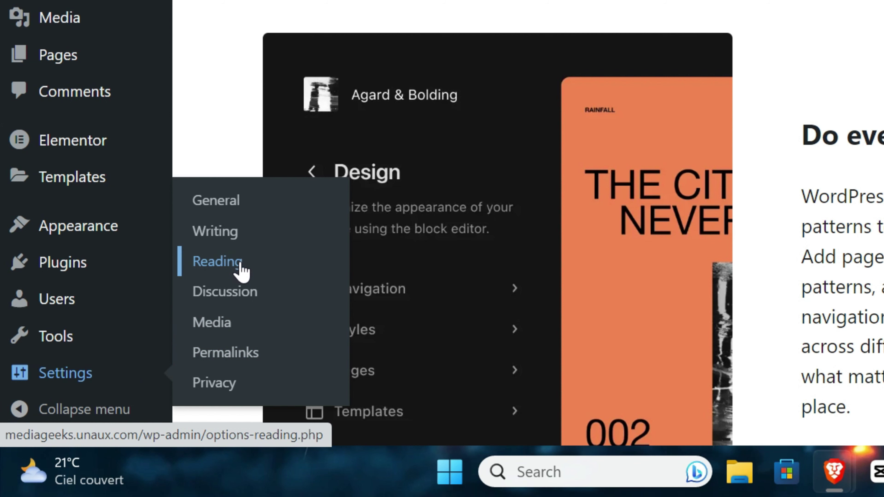
pyautogui.click(223, 271)
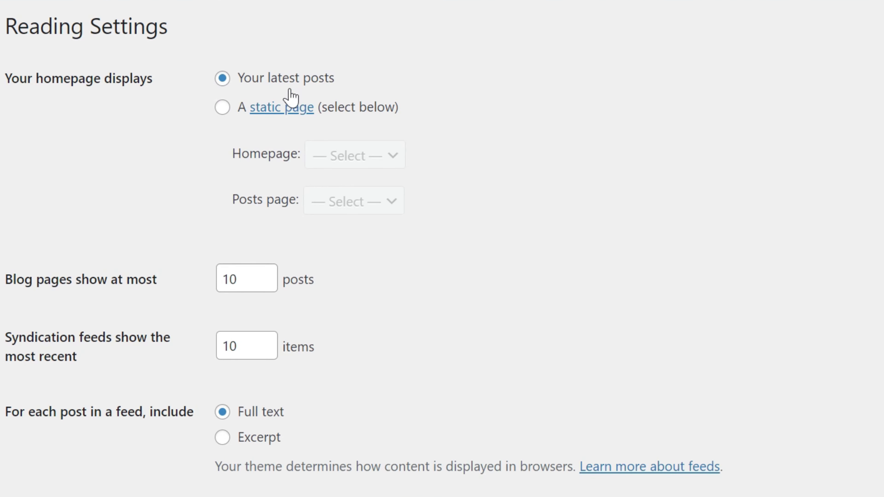
pyautogui.click(223, 107)
pyautogui.click(338, 153)
pyautogui.click(345, 198)
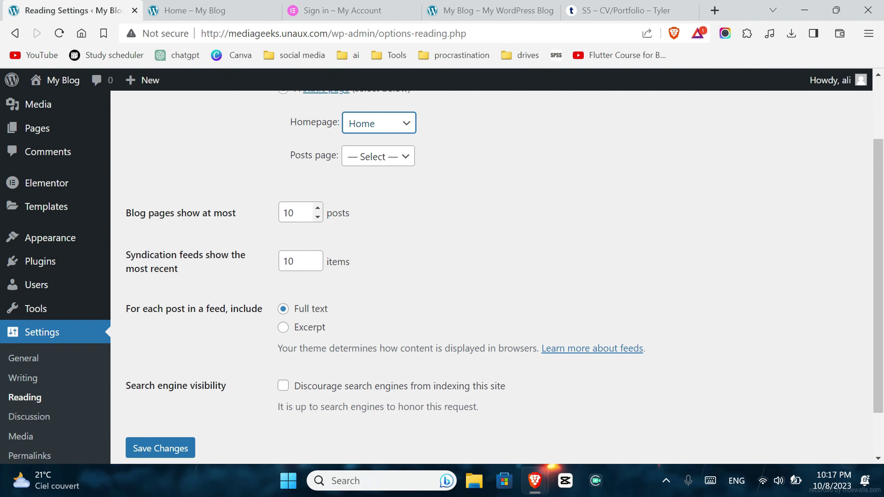
pyautogui.scroll(-2, 174, 383)
pyautogui.click(178, 392)
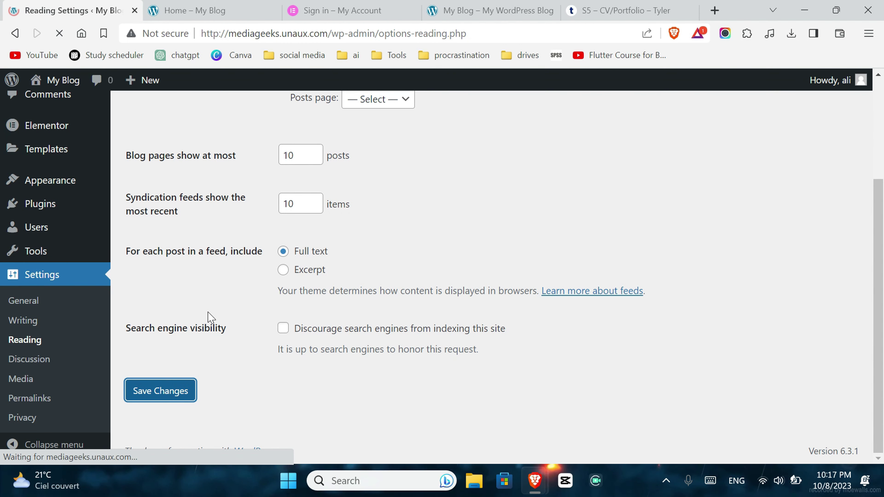
# - Visit the live site to check it now opens on the CV layout
pyautogui.moveTo(56, 86)
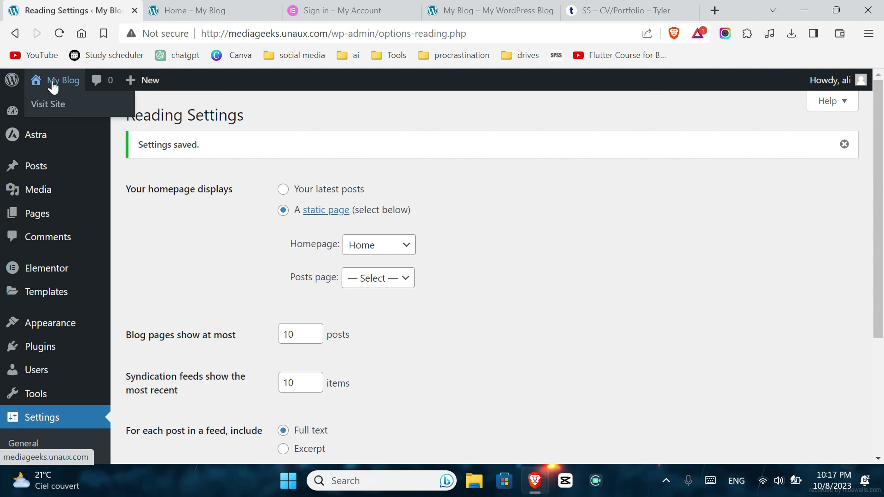
pyautogui.click(59, 110)
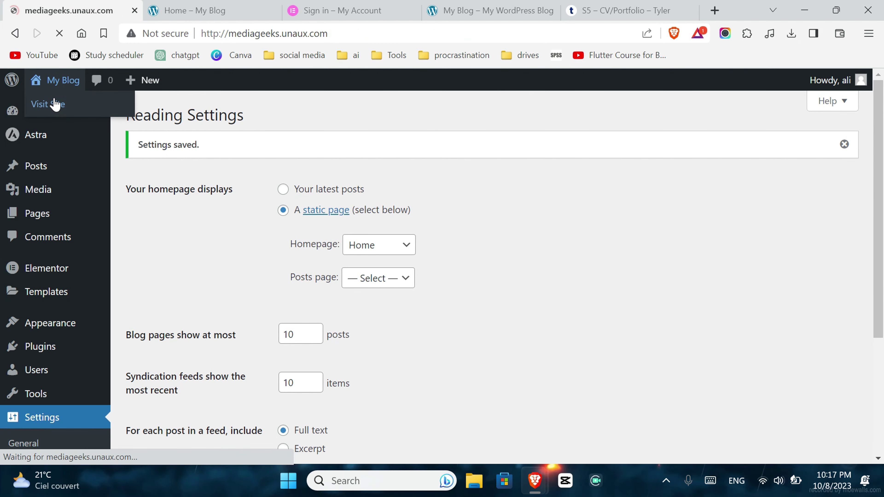
pyautogui.scroll(-20, 54, 104)
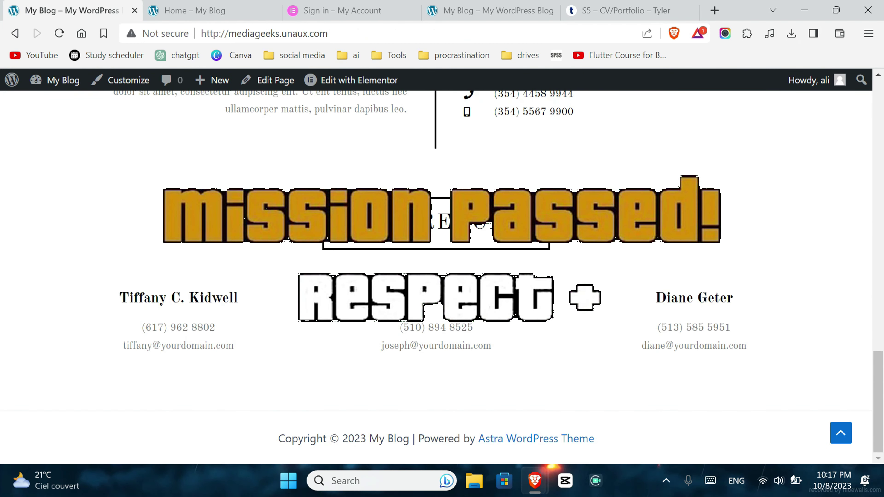
pyautogui.scroll(20, 174, 132)
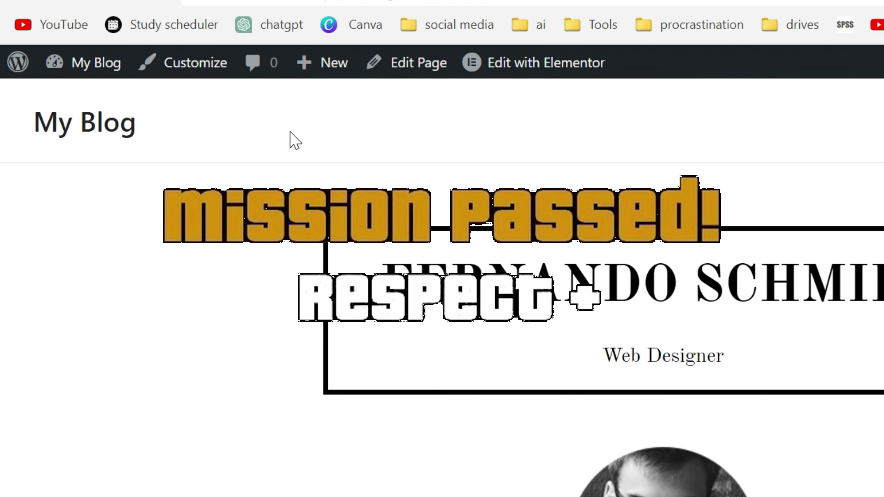
# - Open the Customizer, look at Global colour settings, then return to the main Astra list
pyautogui.click(194, 66)
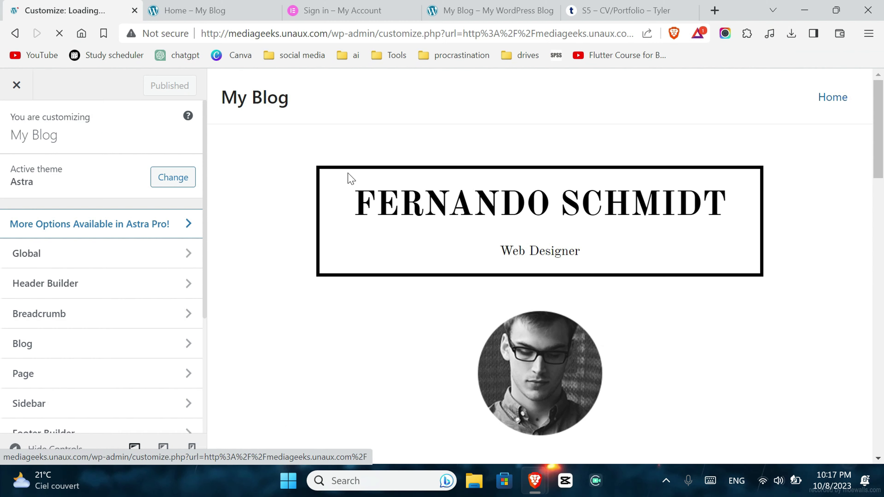
pyautogui.scroll(-5, 64, 259)
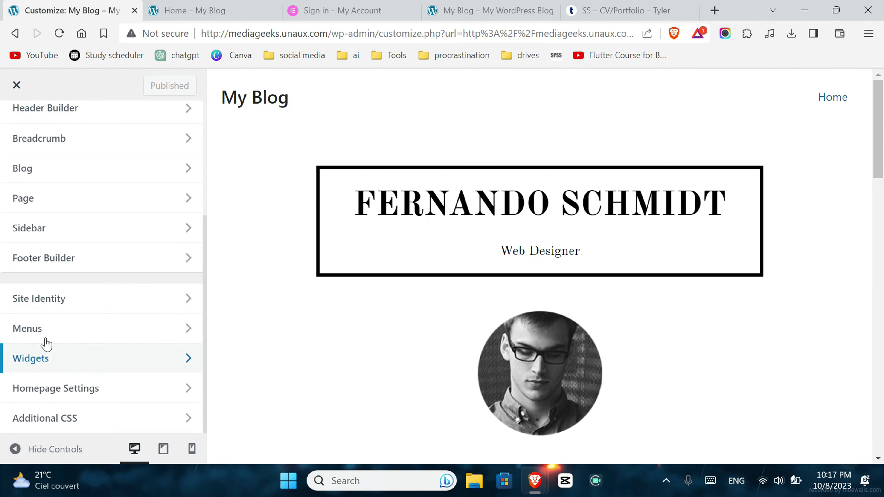
pyautogui.scroll(5, 103, 304)
pyautogui.click(175, 256)
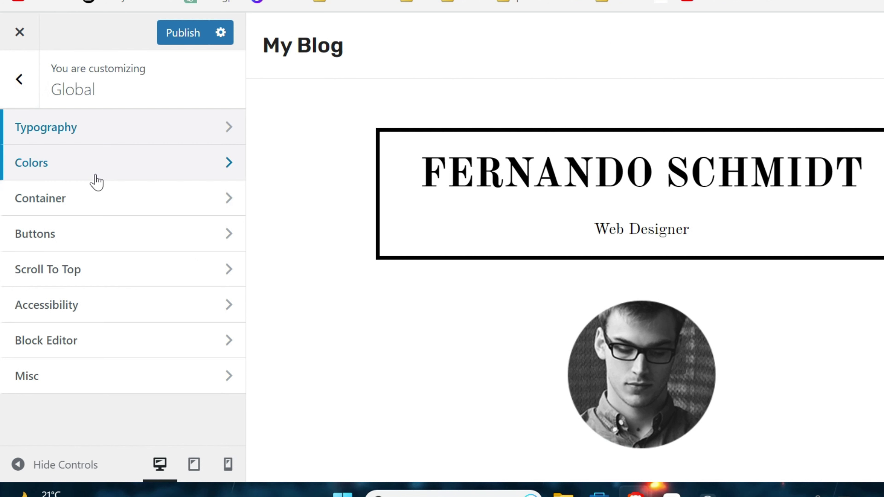
pyautogui.click(96, 180)
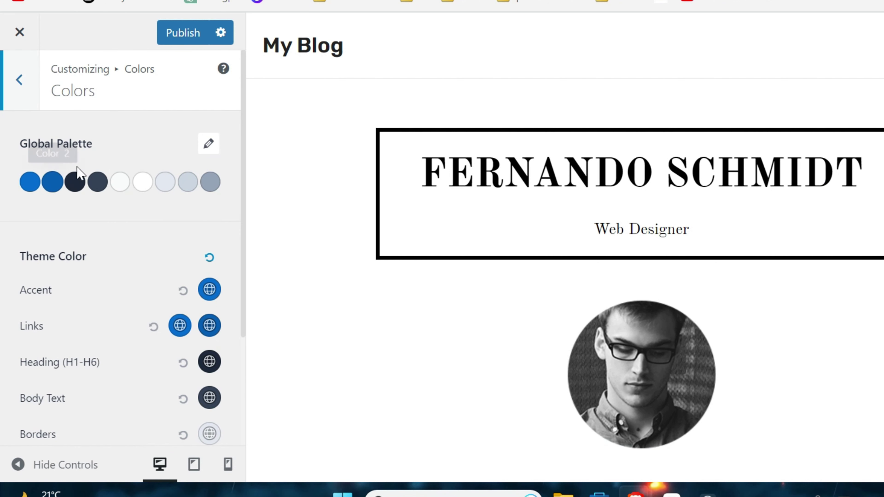
pyautogui.click(13, 83)
pyautogui.click(15, 87)
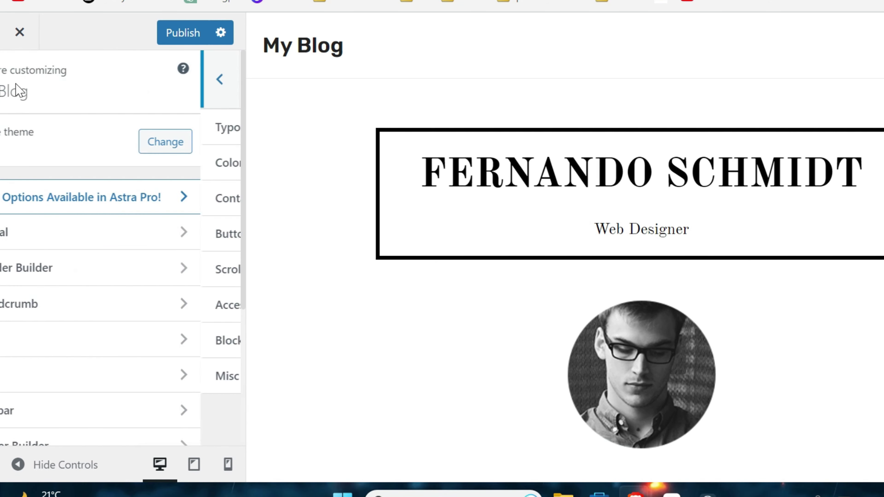
pyautogui.scroll(-2, 64, 257)
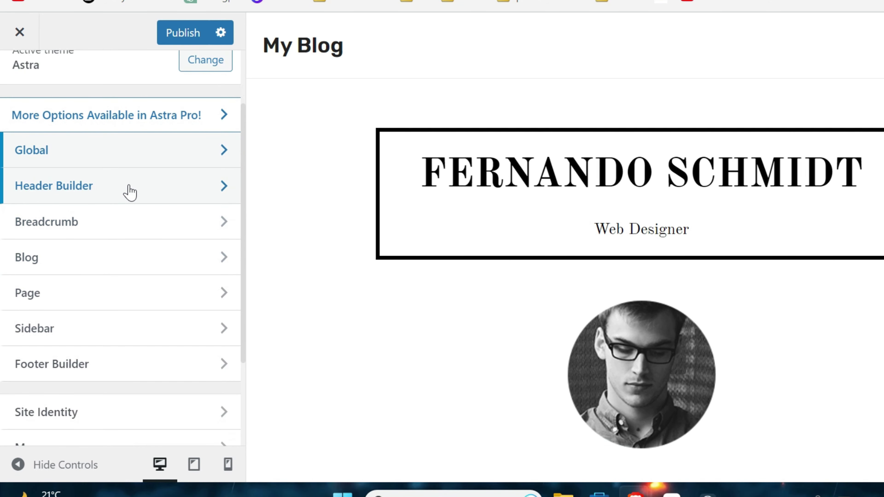
# - Delete the 'My Blog' text from the Header Builder's Site Title & Logo element
pyautogui.click(165, 192)
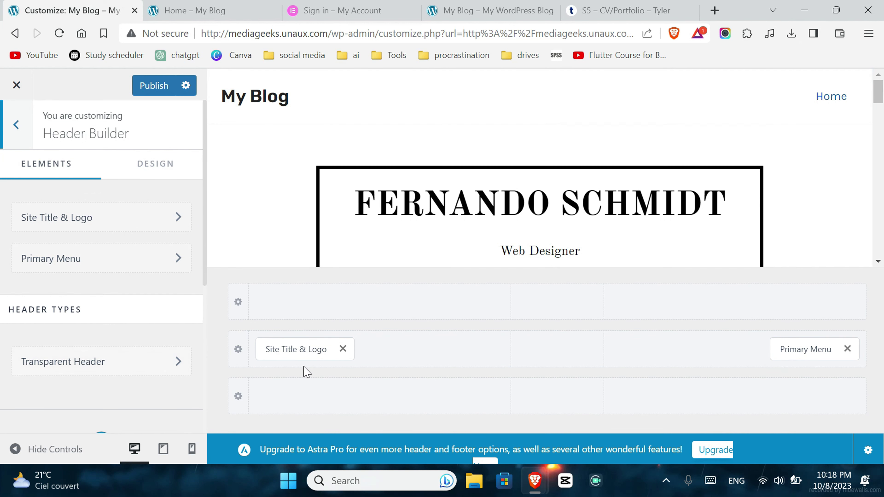
pyautogui.click(305, 349)
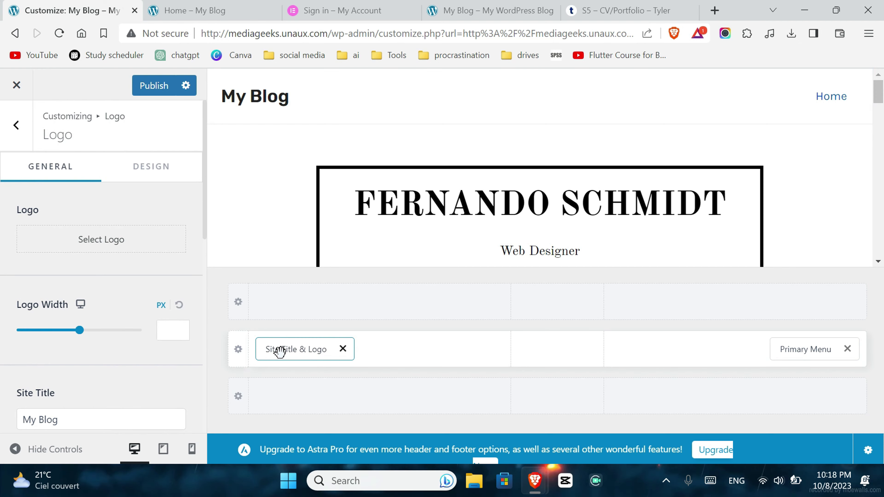
pyautogui.scroll(-3, 139, 279)
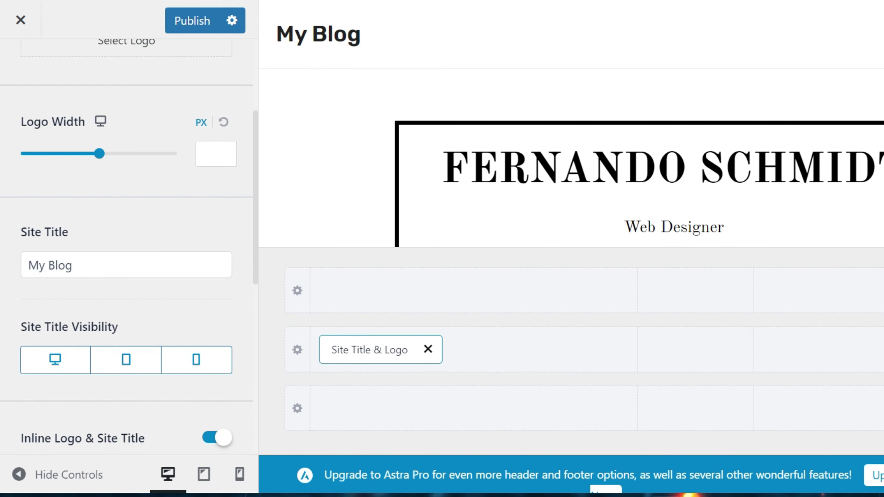
pyautogui.tripleClick(81, 263)
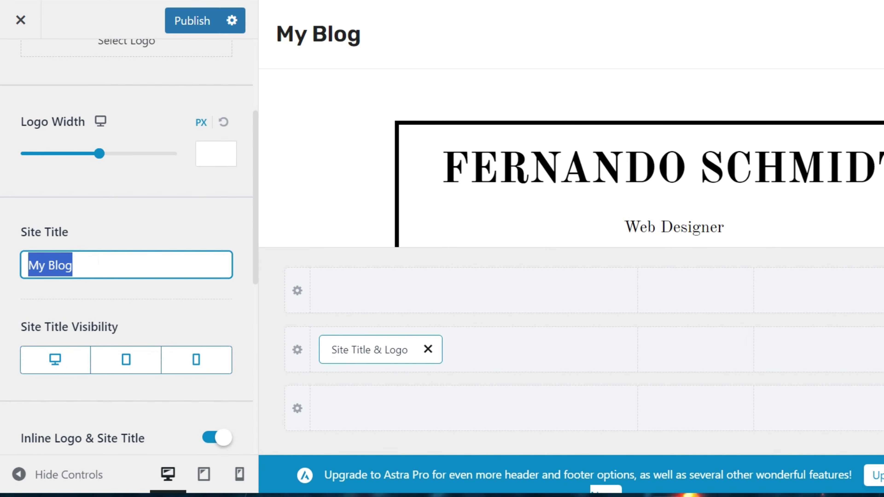
pyautogui.press('BackSpace')
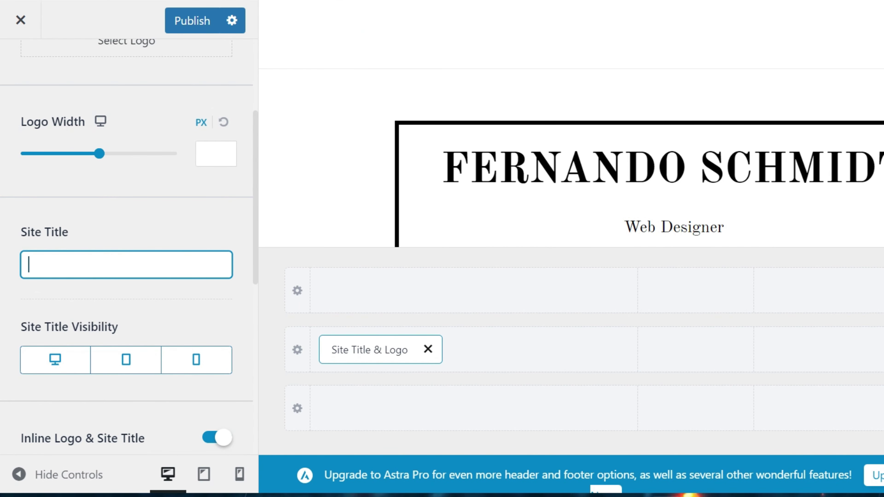
pyautogui.scroll(5, 91, 209)
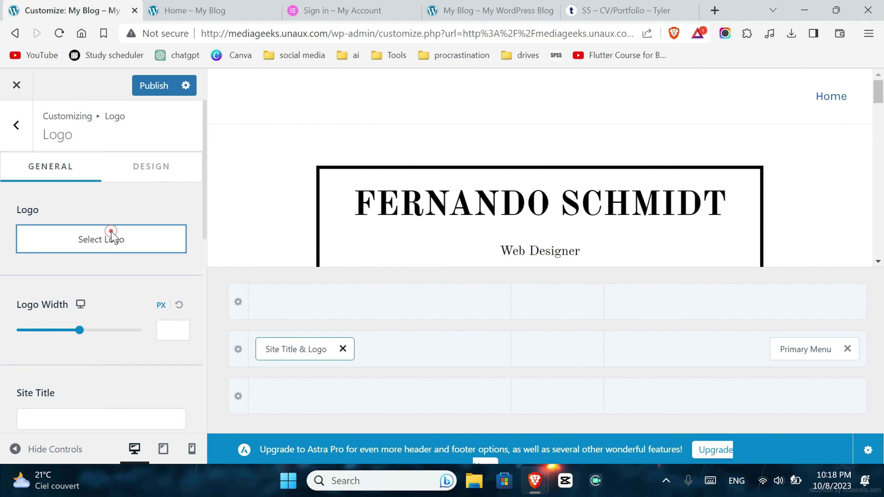
# - Upload 2.png as the site logo, crop it, and shrink its width to 198 px
pyautogui.click(140, 211)
pyautogui.click(443, 308)
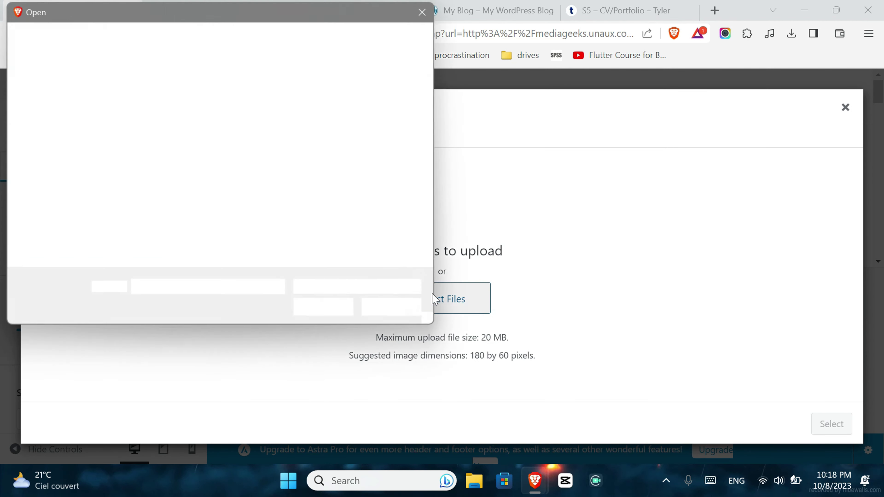
pyautogui.click(327, 308)
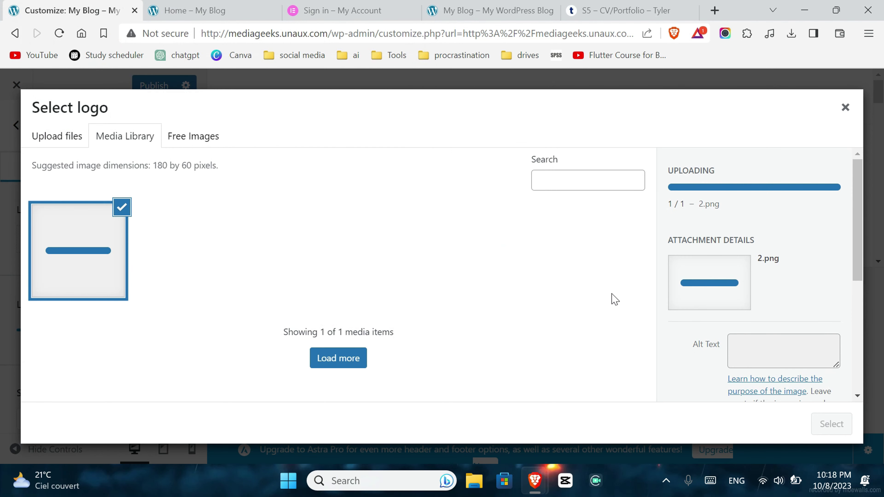
pyautogui.click(831, 424)
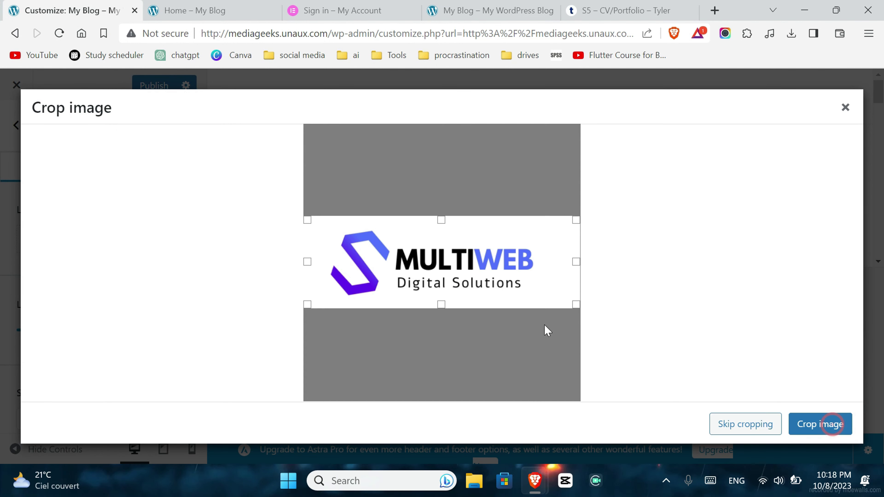
pyautogui.moveTo(503, 275); pyautogui.dragTo(507, 280)
pyautogui.click(837, 423)
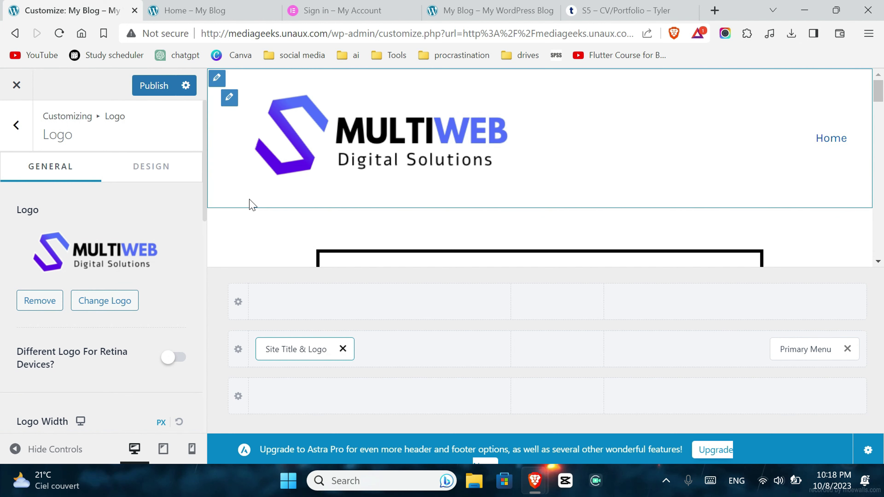
pyautogui.scroll(-3, 90, 364)
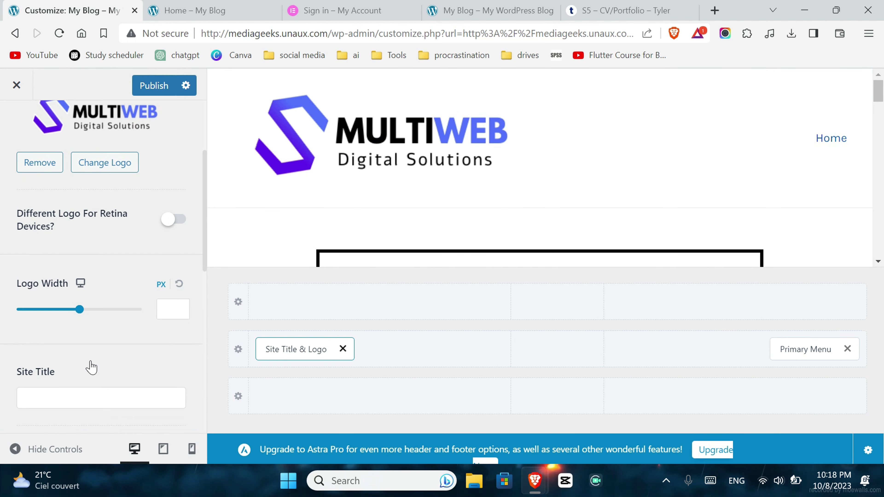
pyautogui.moveTo(84, 315); pyautogui.dragTo(60, 309)
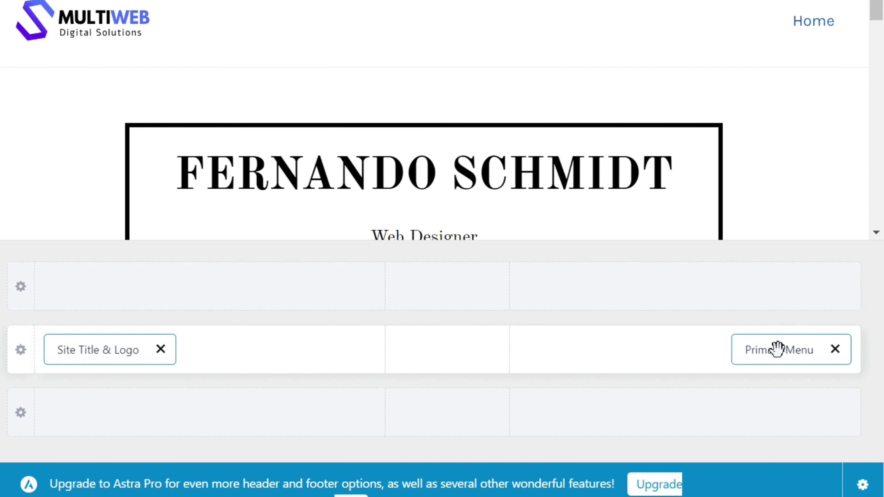
# - Review the Primary Menu's unassigned menu locations, then return to the root Customizer panel
pyautogui.click(805, 348)
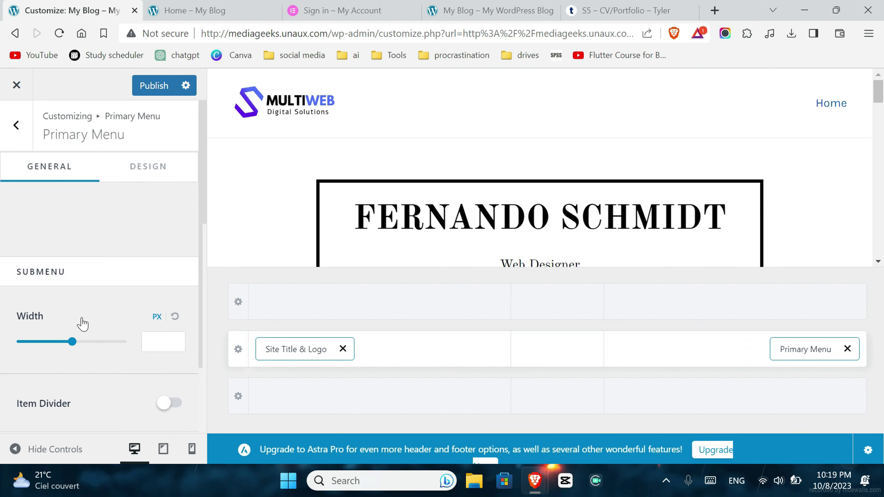
pyautogui.scroll(-2, 79, 322)
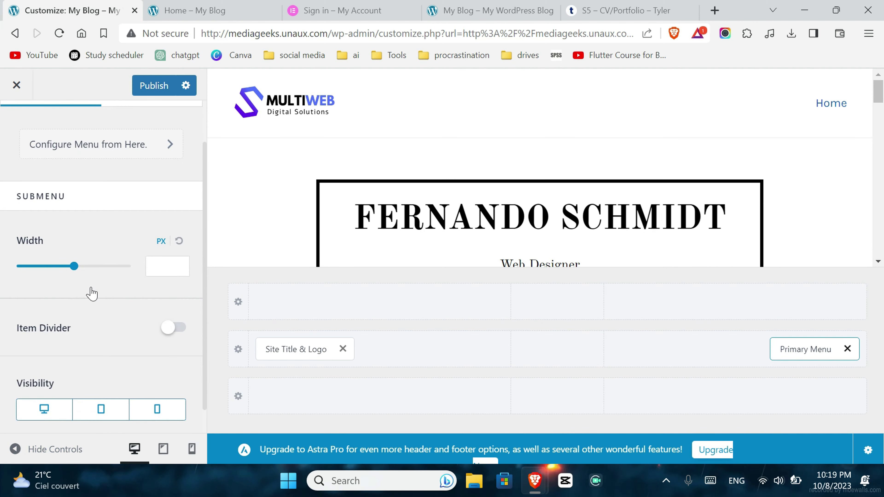
pyautogui.scroll(1, 92, 293)
pyautogui.click(132, 157)
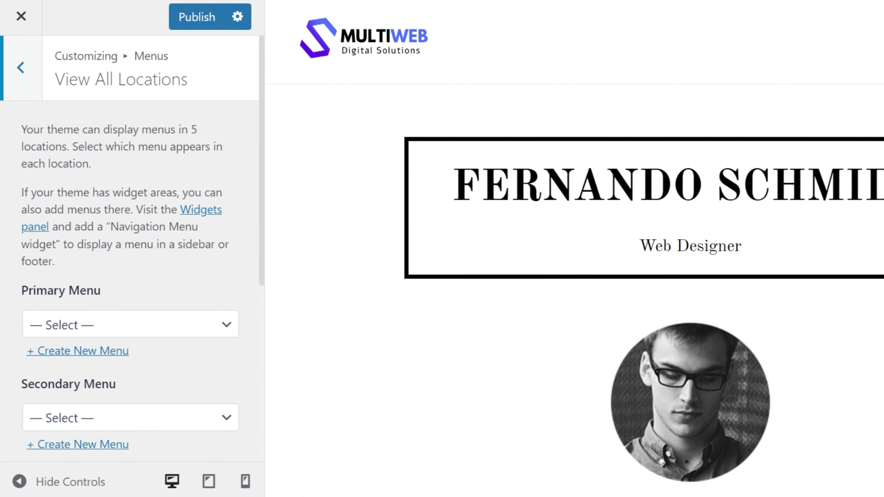
pyautogui.scroll(-6, 60, 196)
pyautogui.scroll(6, 60, 195)
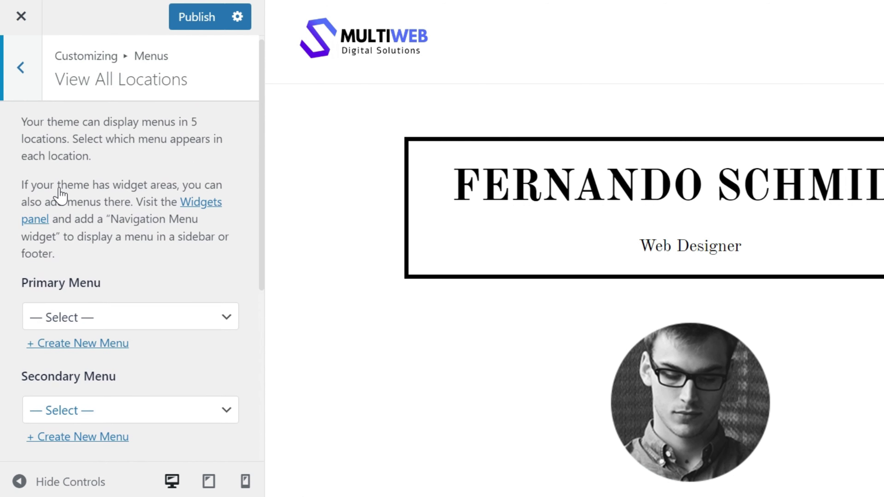
pyautogui.scroll(-3, 110, 203)
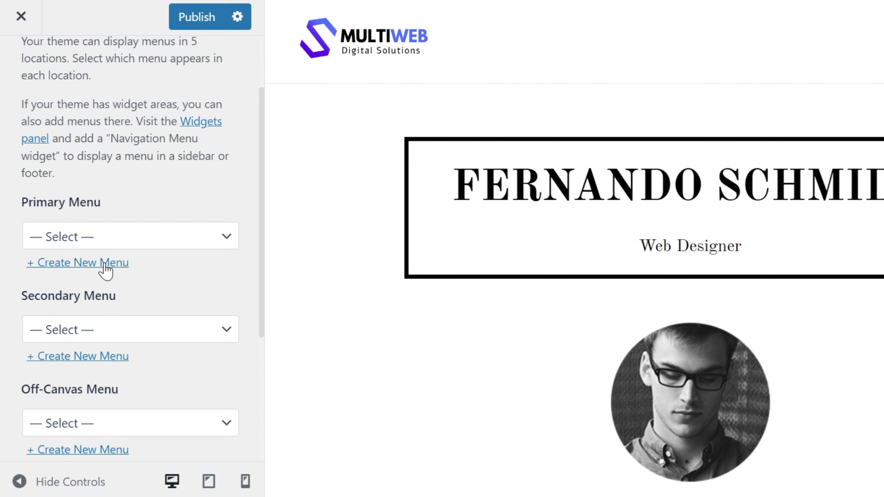
pyautogui.scroll(1, 125, 205)
pyautogui.click(15, 68)
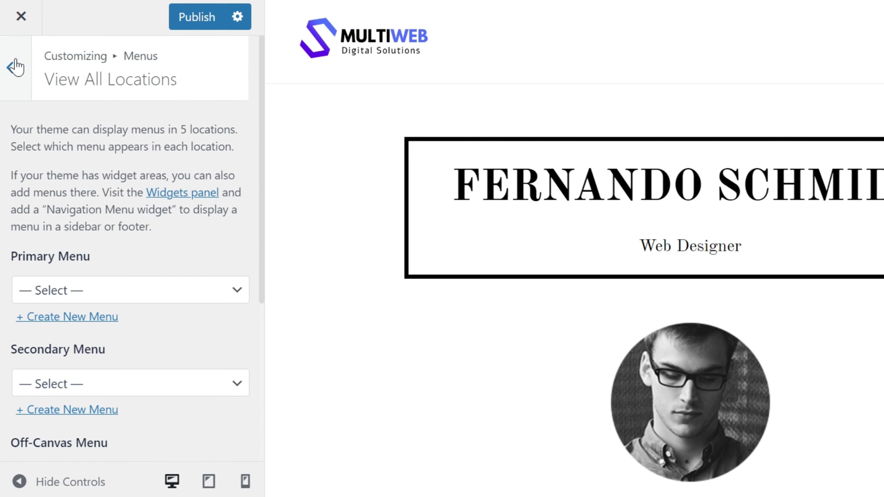
pyautogui.click(24, 70)
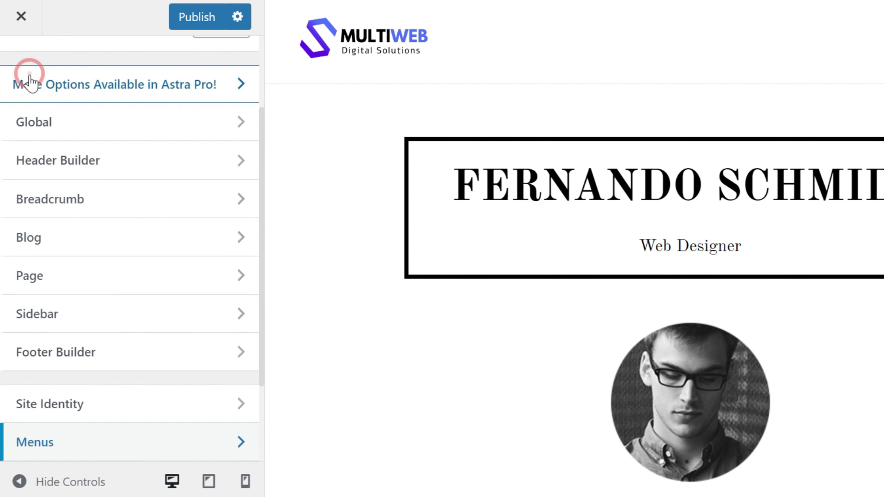
# - Remove the Primary Menu and Site Title & Logo elements from the header, then publish
pyautogui.scroll(3, 158, 235)
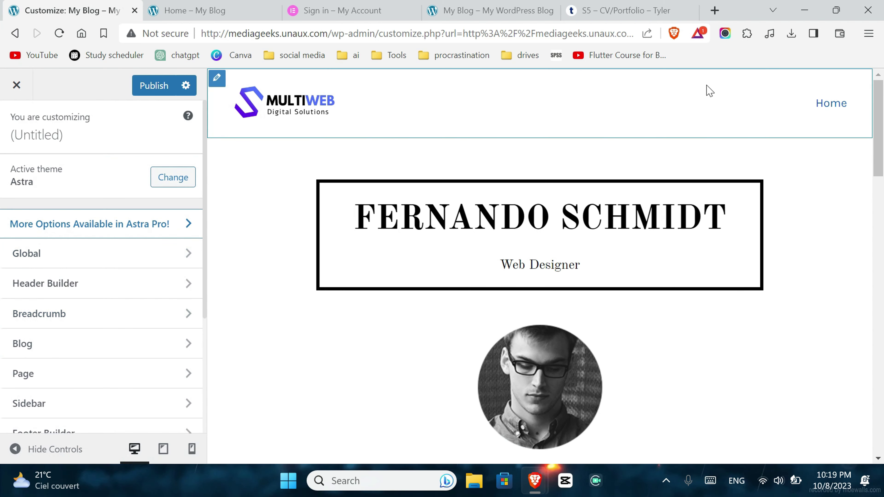
pyautogui.click(812, 84)
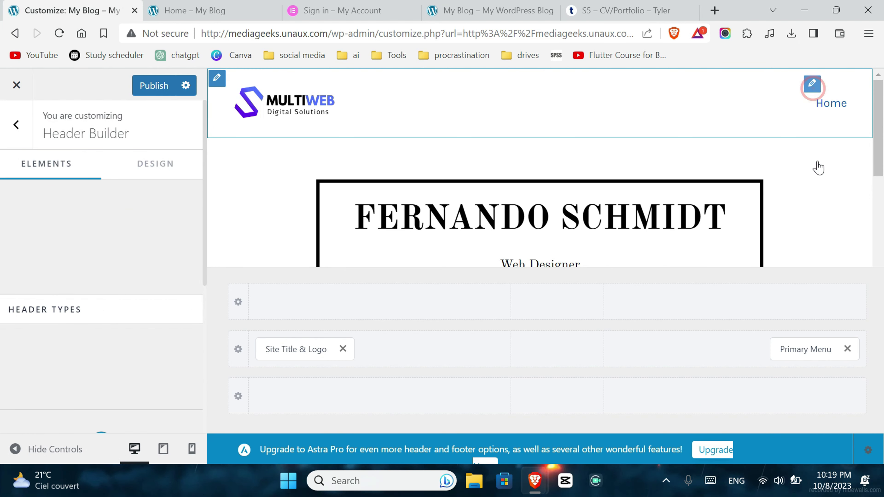
pyautogui.click(816, 348)
pyautogui.click(847, 348)
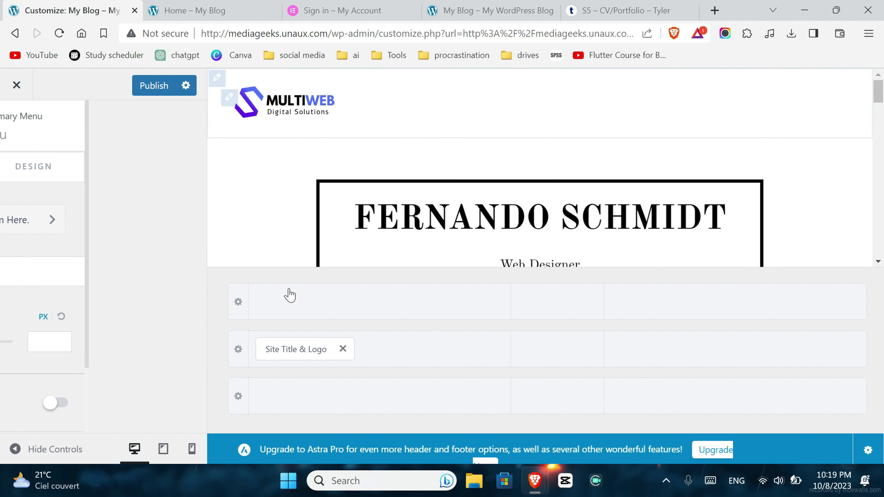
pyautogui.click(342, 349)
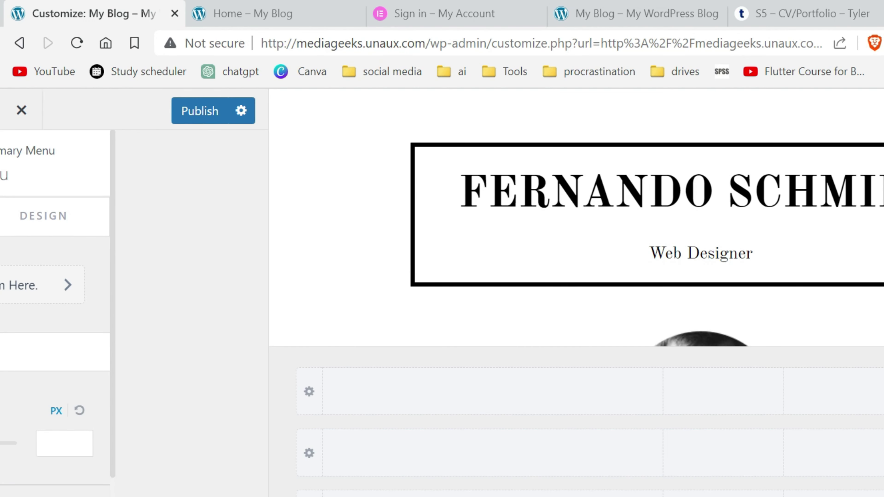
pyautogui.click(215, 111)
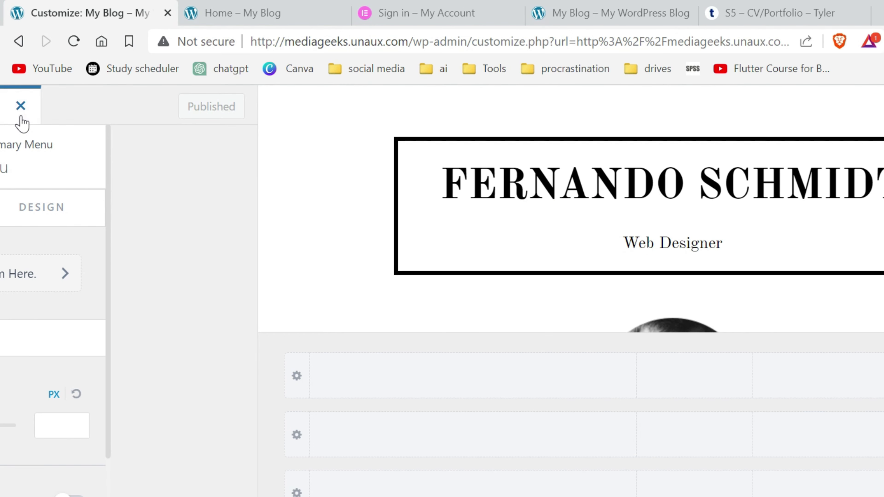
# - Close the Customizer and scroll through the live mediageeks.unaux.com homepage to check it
pyautogui.click(17, 89)
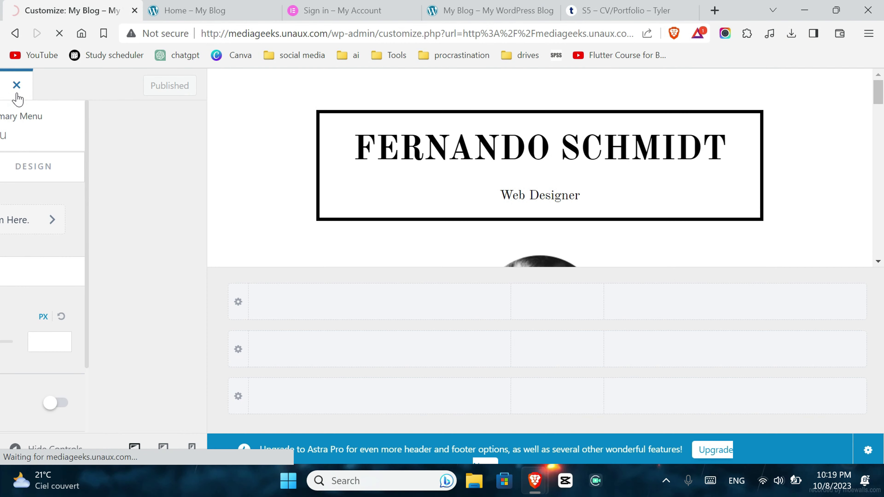
pyautogui.scroll(-6, 308, 204)
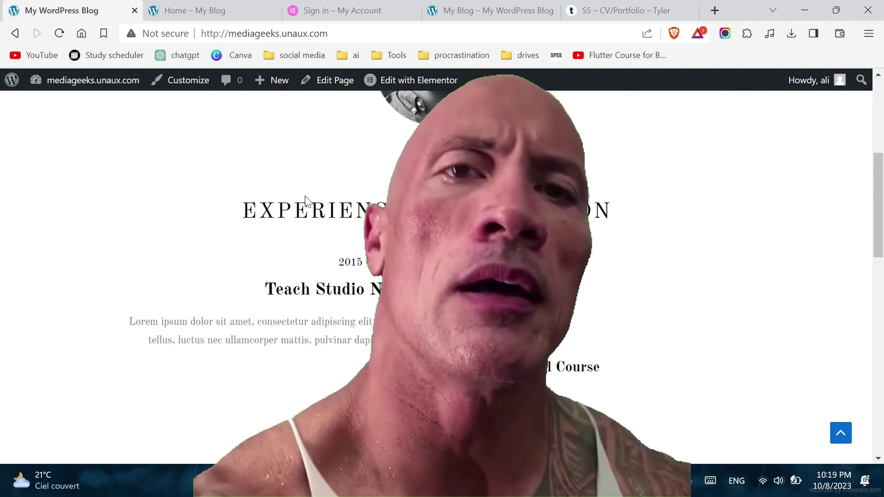
pyautogui.scroll(-12, 321, 213)
pyautogui.scroll(9, 324, 214)
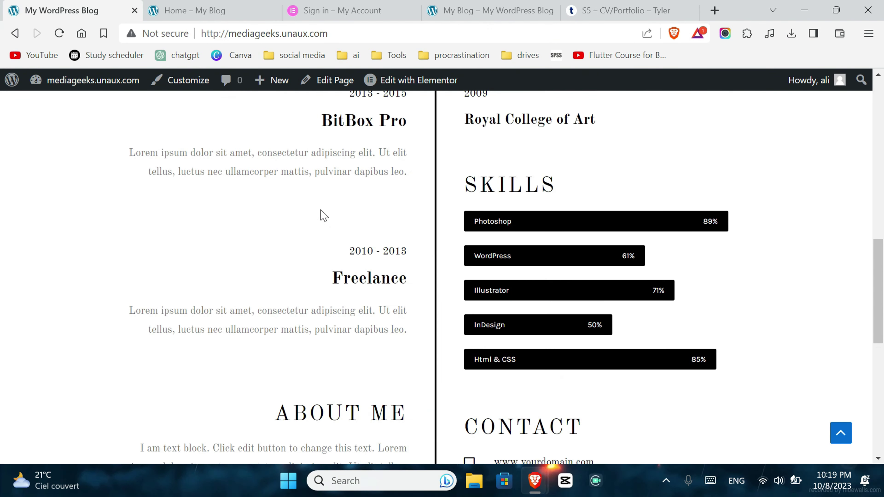
pyautogui.scroll(10, 323, 215)
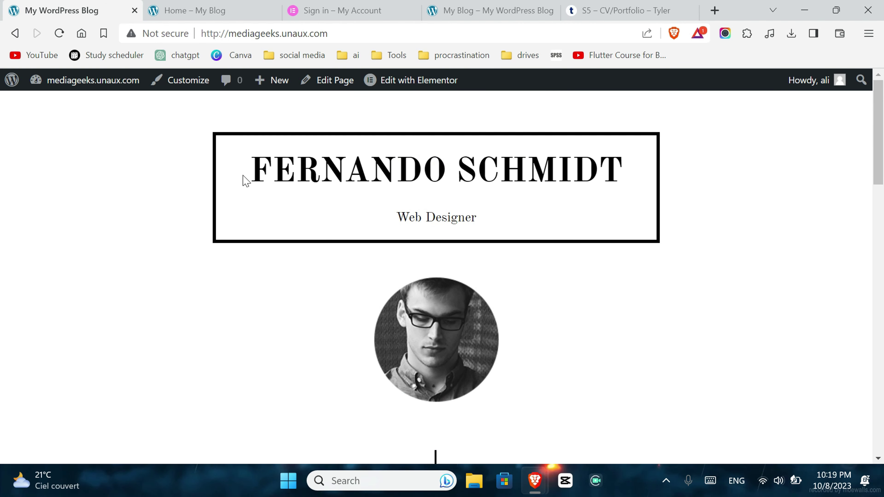
pyautogui.scroll(-10, 386, 221)
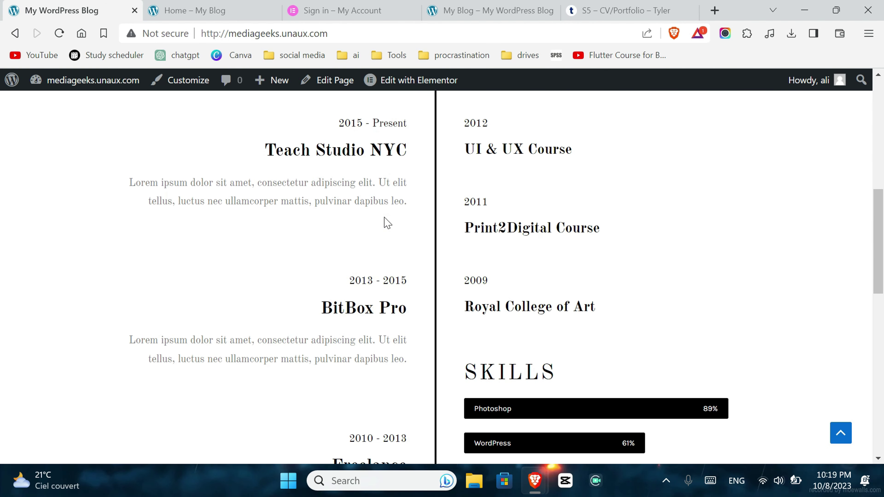